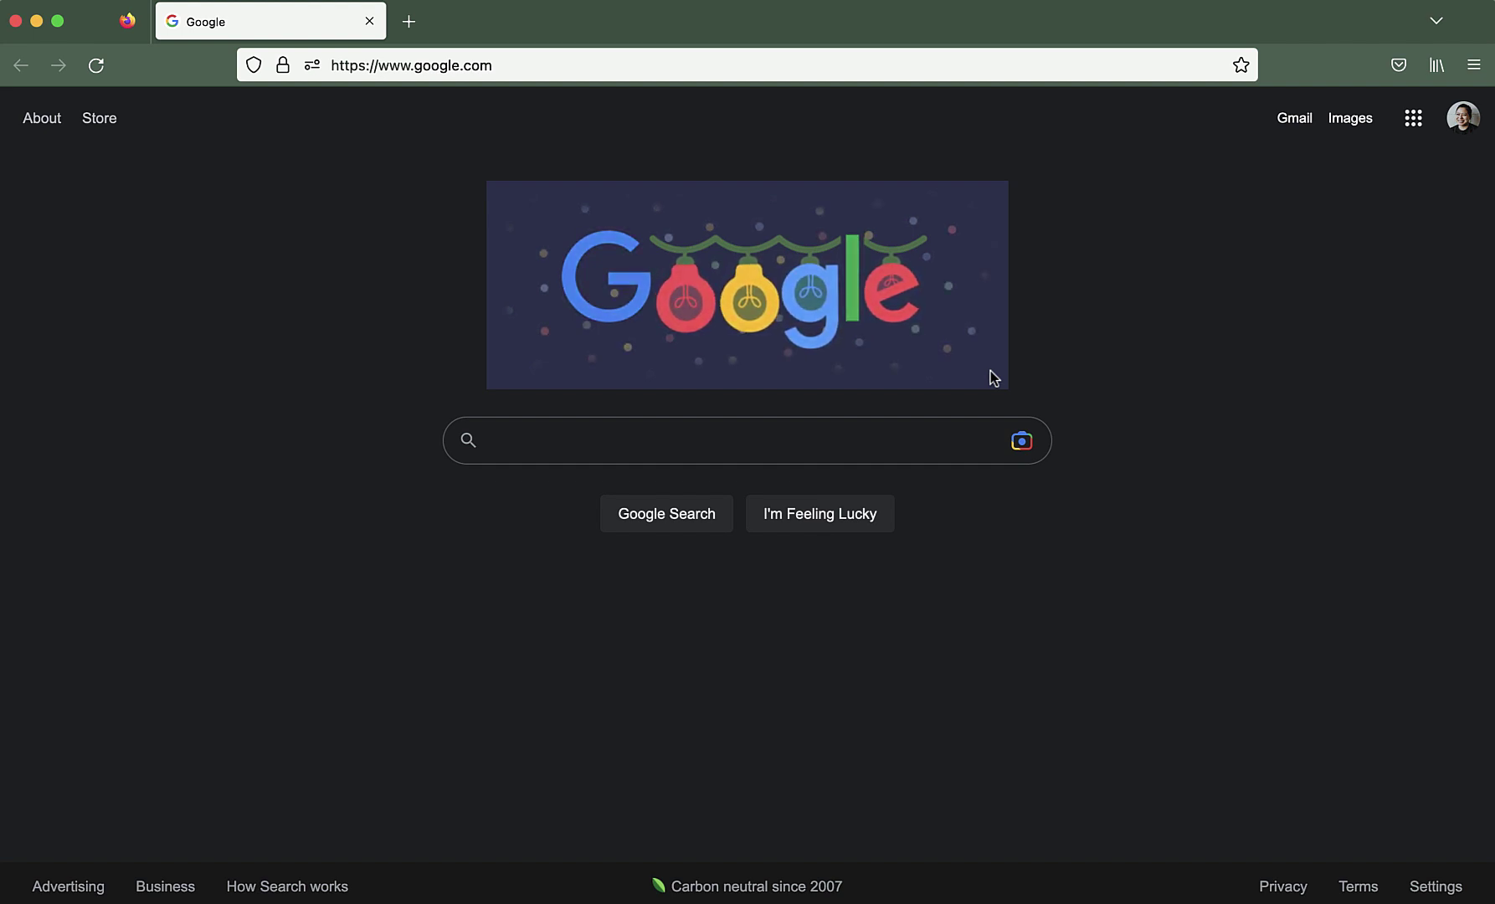
# Go to admin.google.com from Firefox's address bar
pyautogui.click(689, 66)
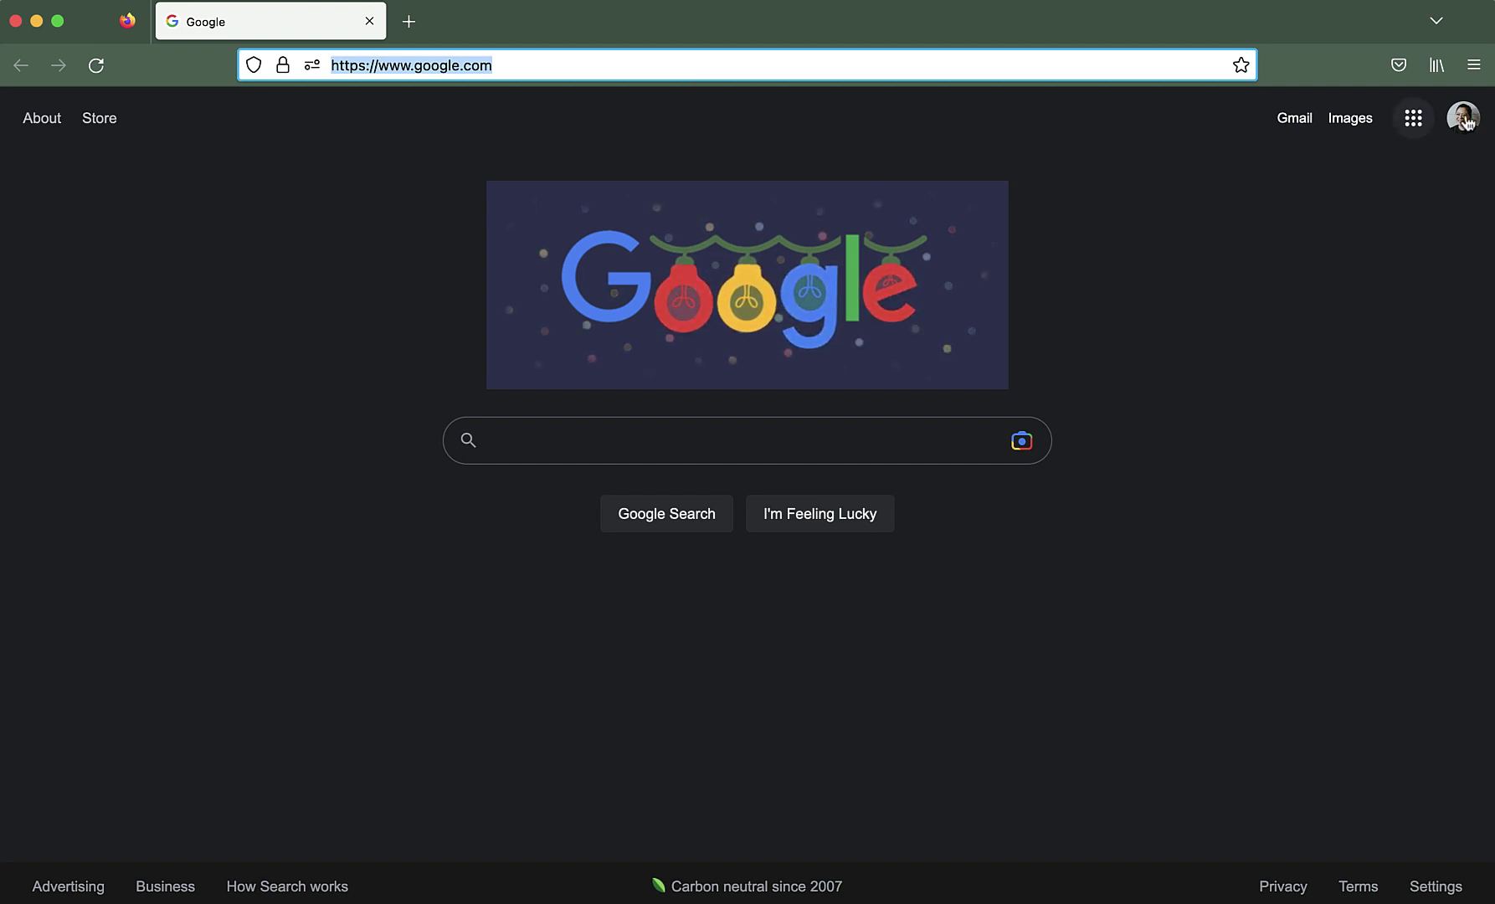
pyautogui.write('a')
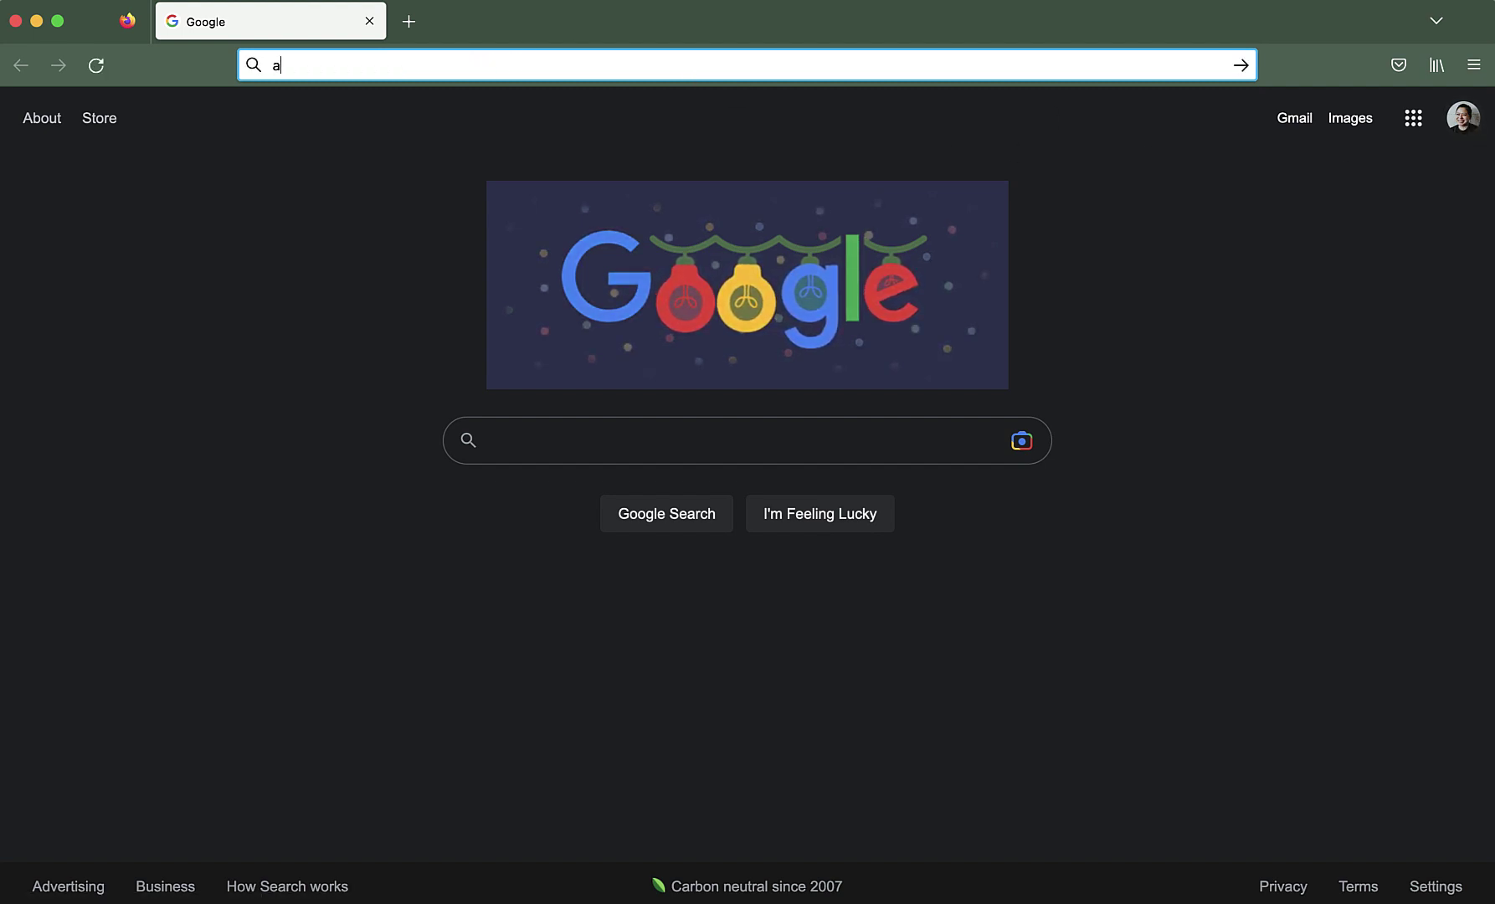
pyautogui.write('dmin.google.com')
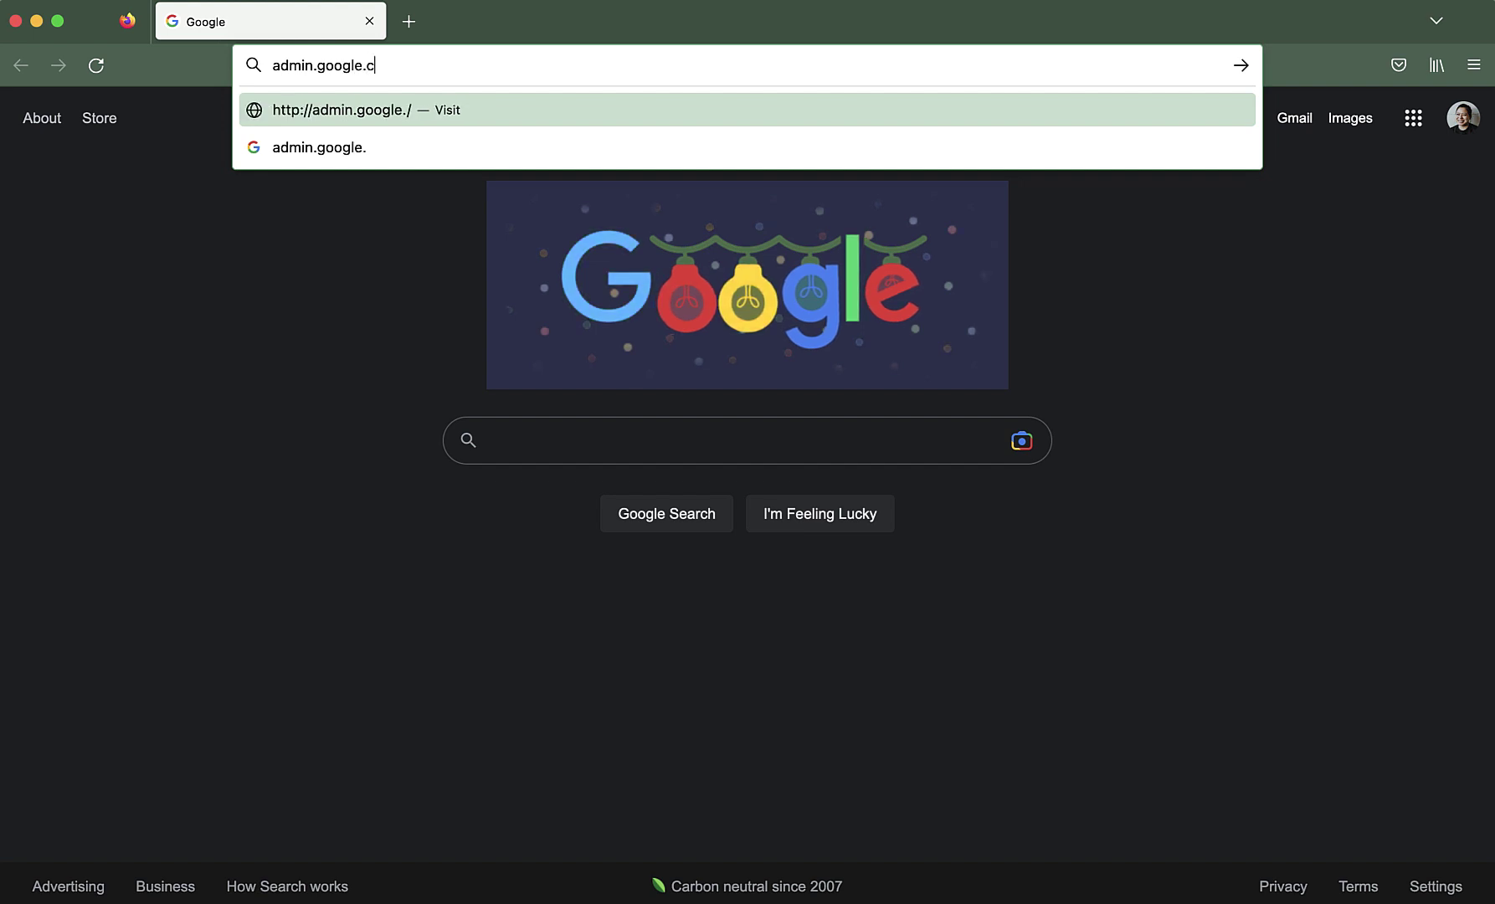
pyautogui.press('Return')
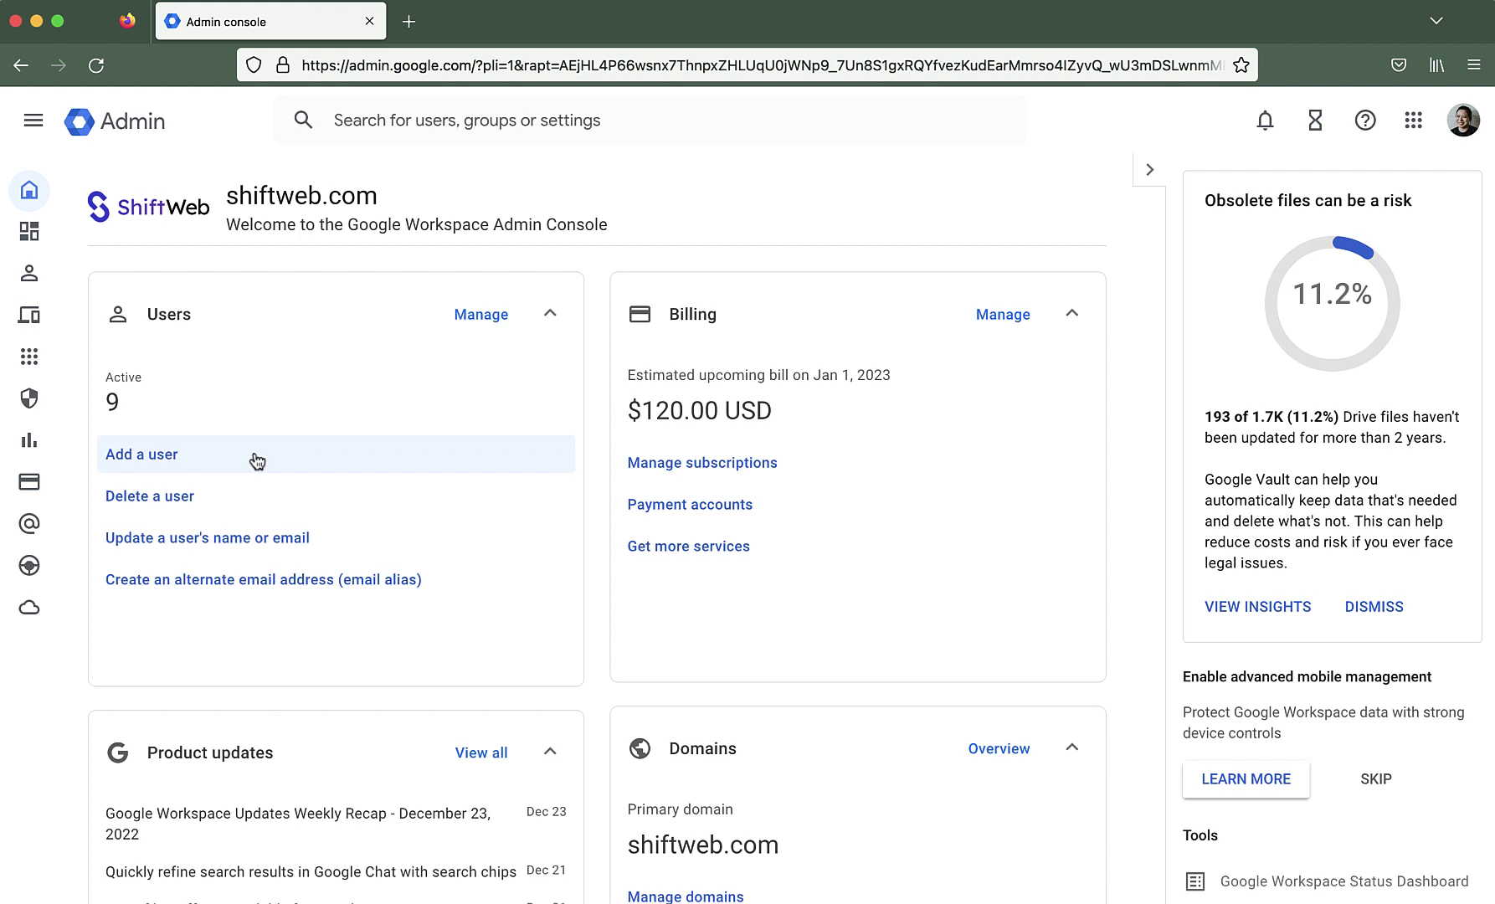
# Start a new user named Test Person with a shiftweb.com primary email
pyautogui.click(261, 454)
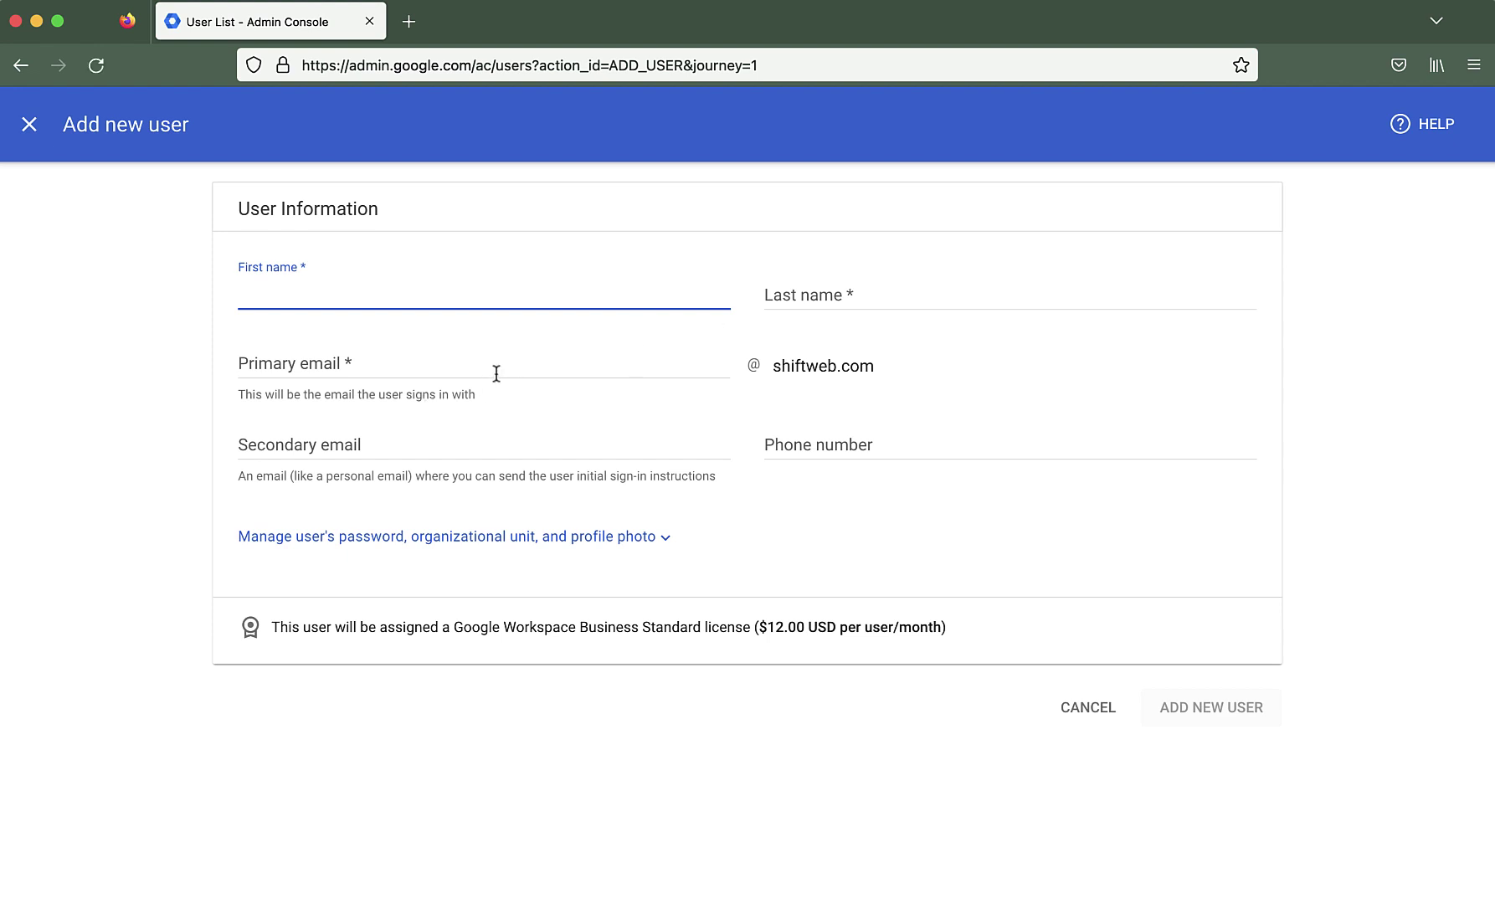
pyautogui.write('Test')
pyautogui.press('Tab')
pyautogui.write('Person')
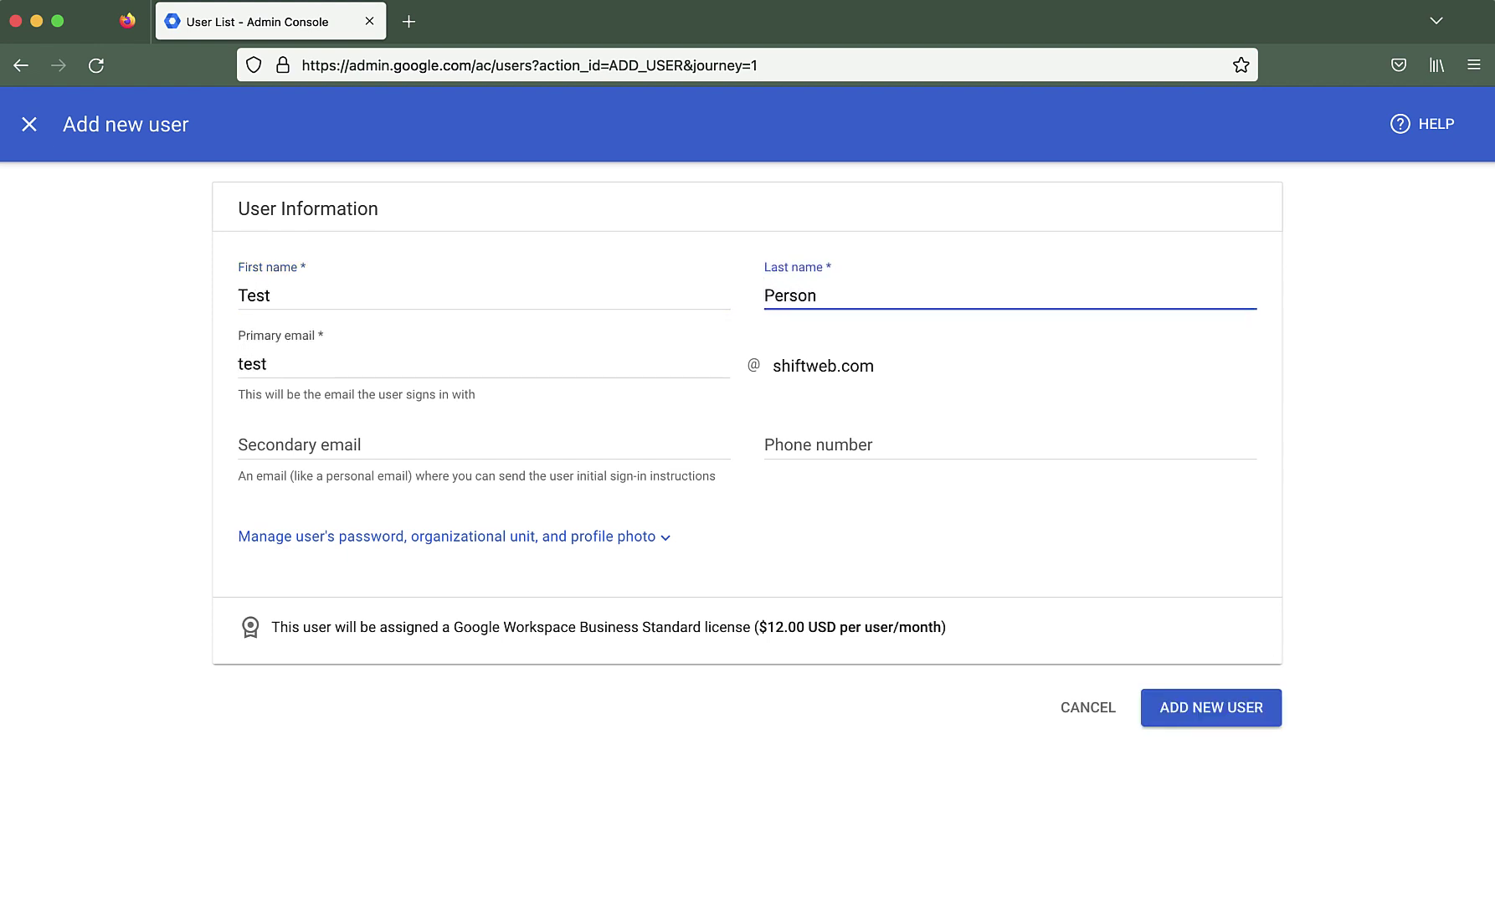
pyautogui.click(288, 365)
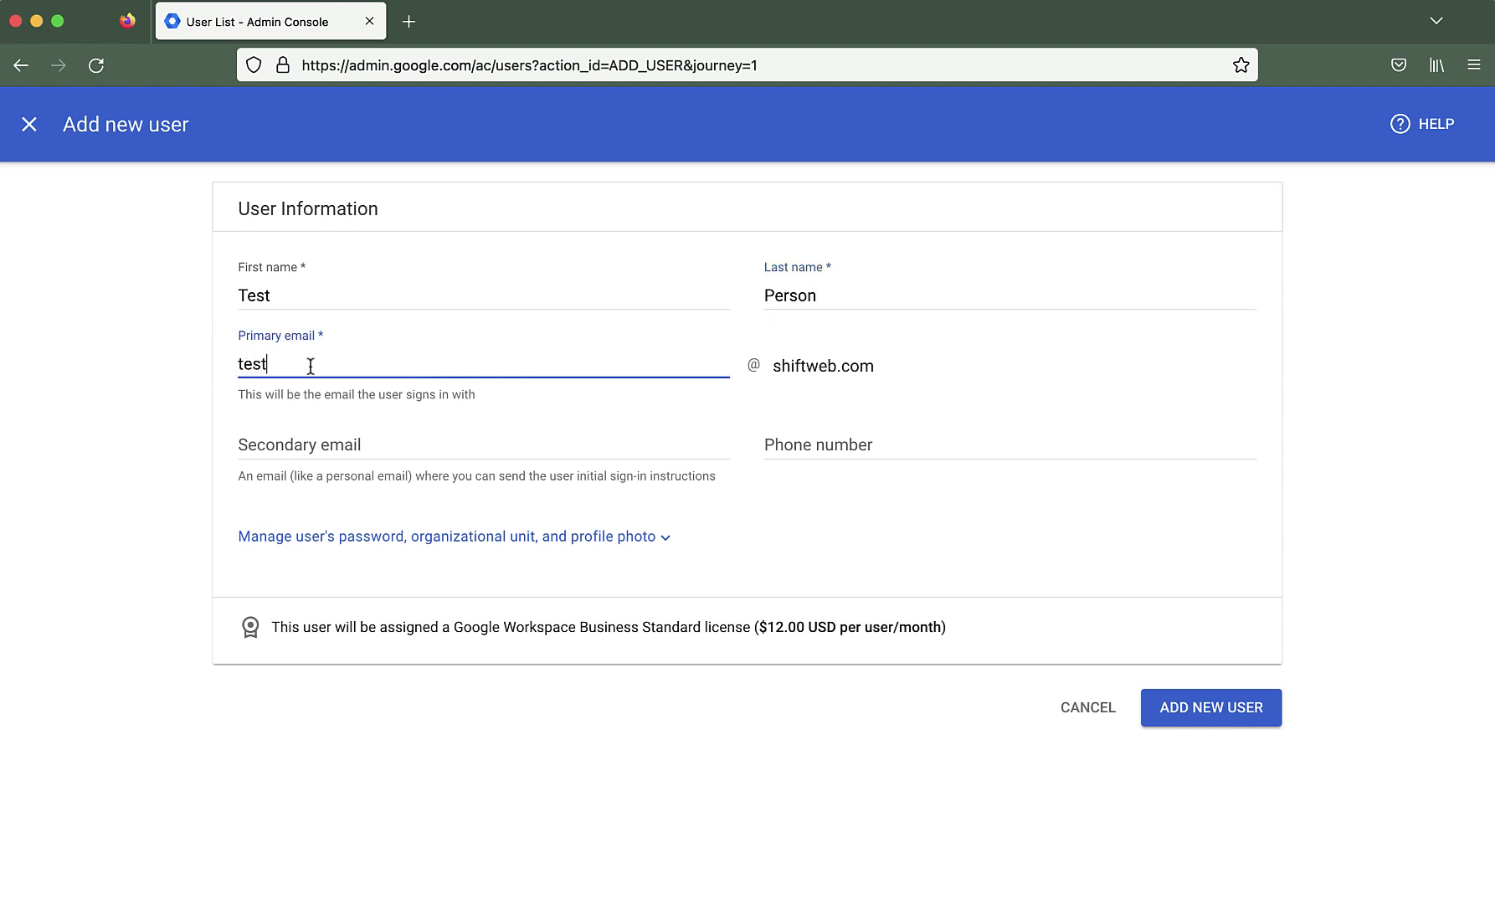
pyautogui.click(353, 446)
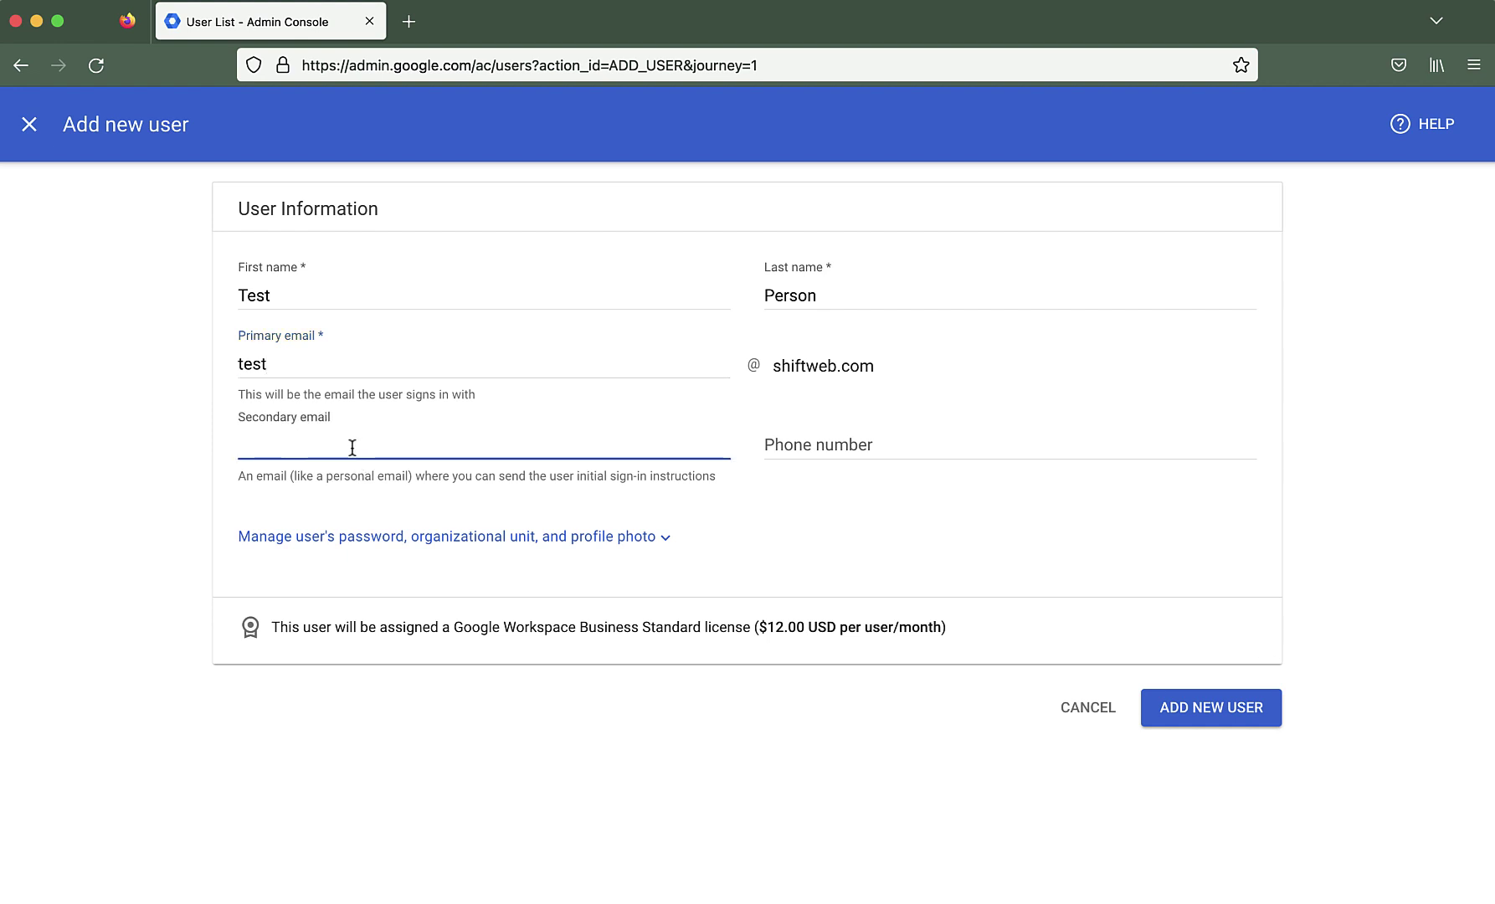
pyautogui.click(805, 446)
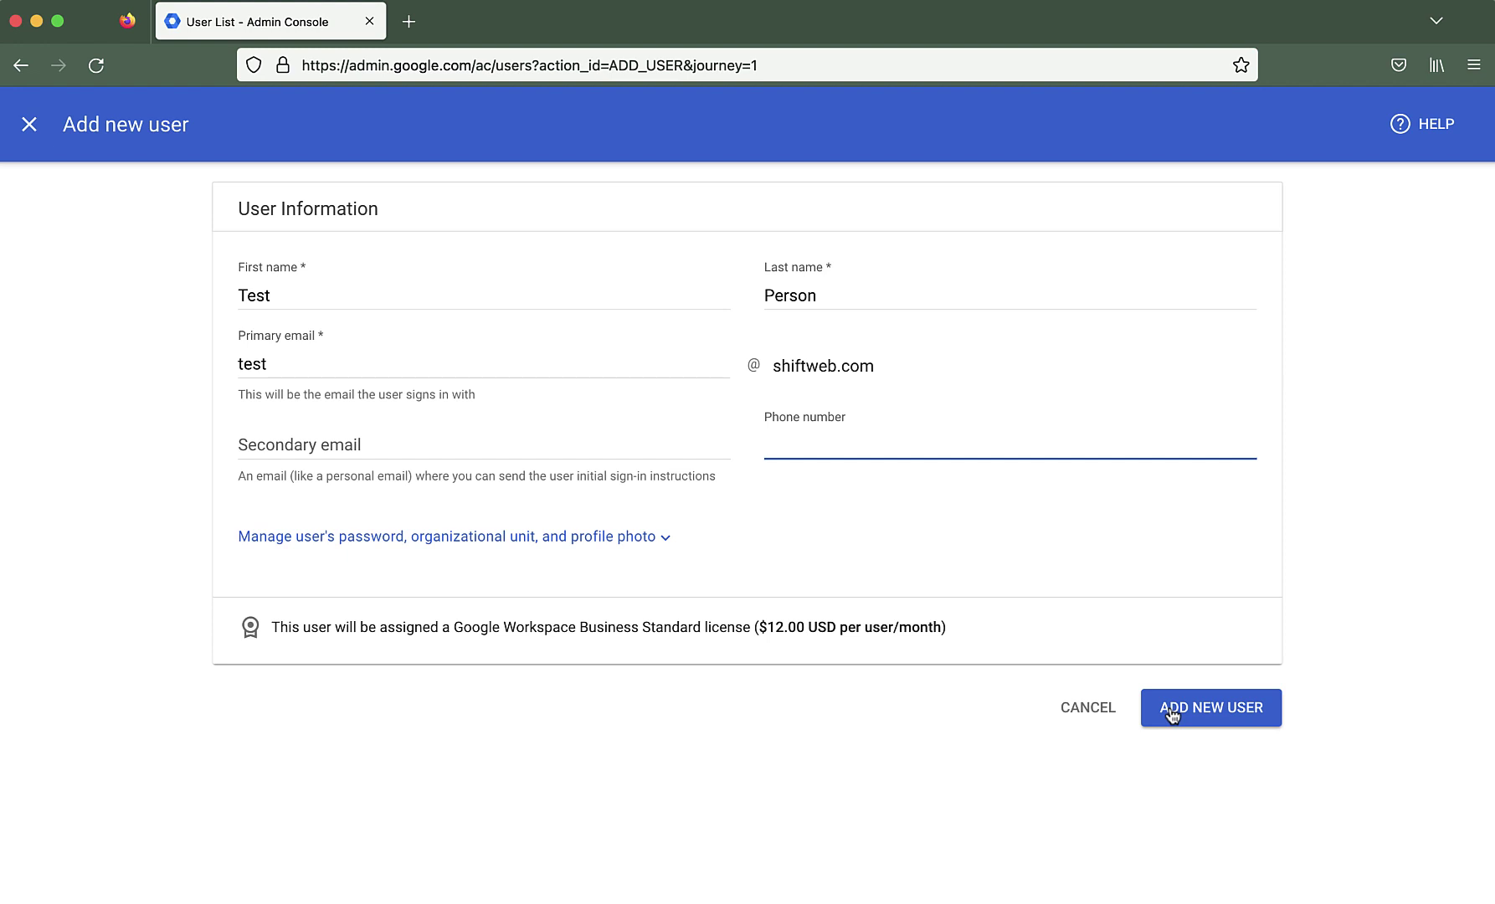
# Add the Test Person account, keeping the auto-generated 16-character password
pyautogui.click(554, 536)
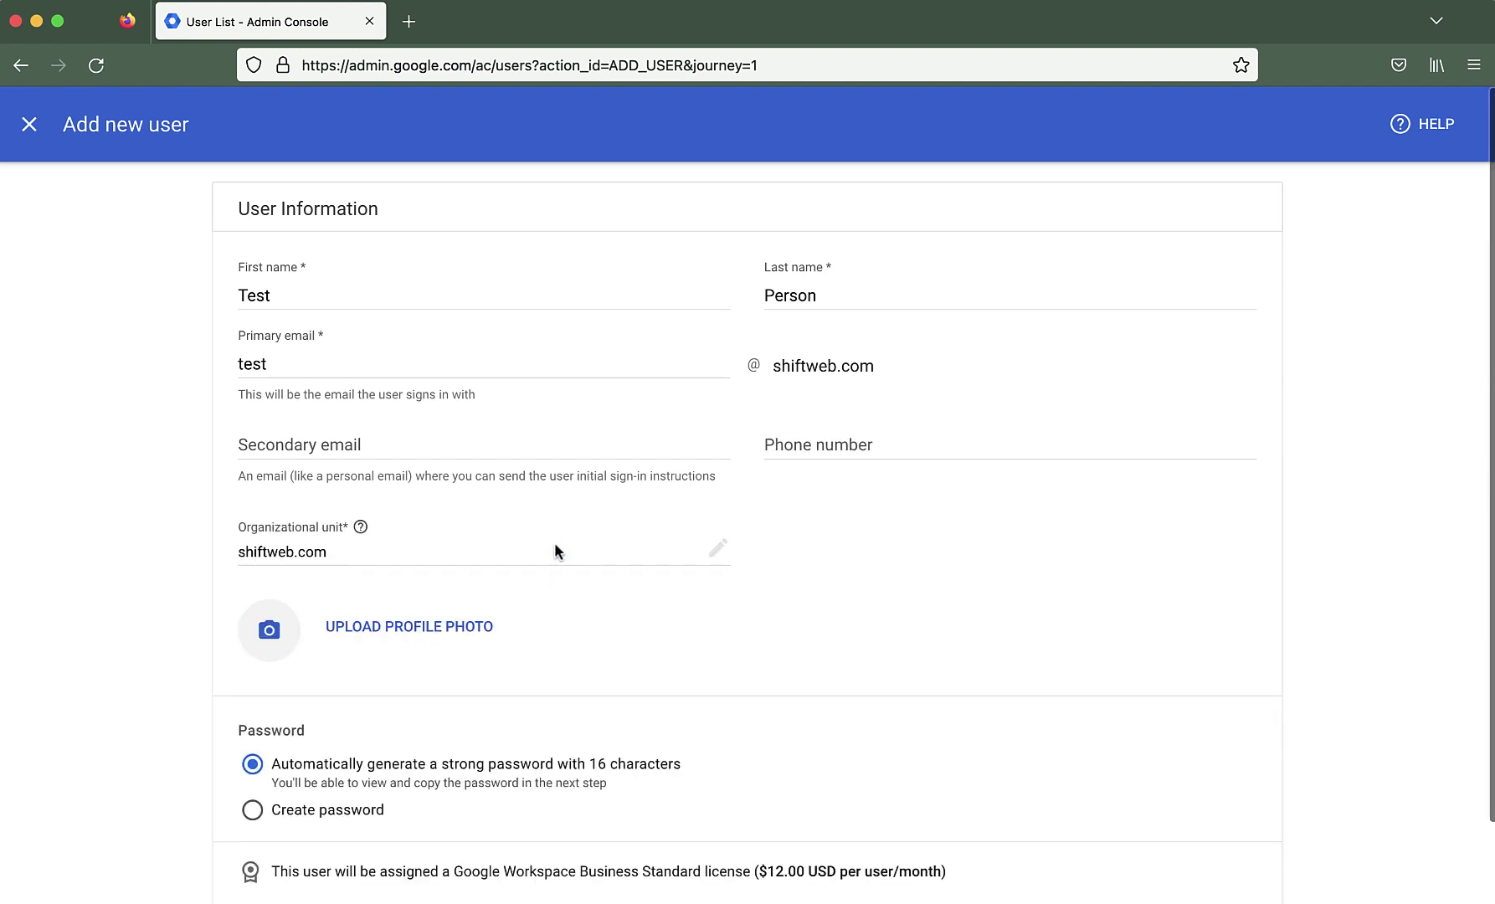
pyautogui.scroll(-2, 911, 517)
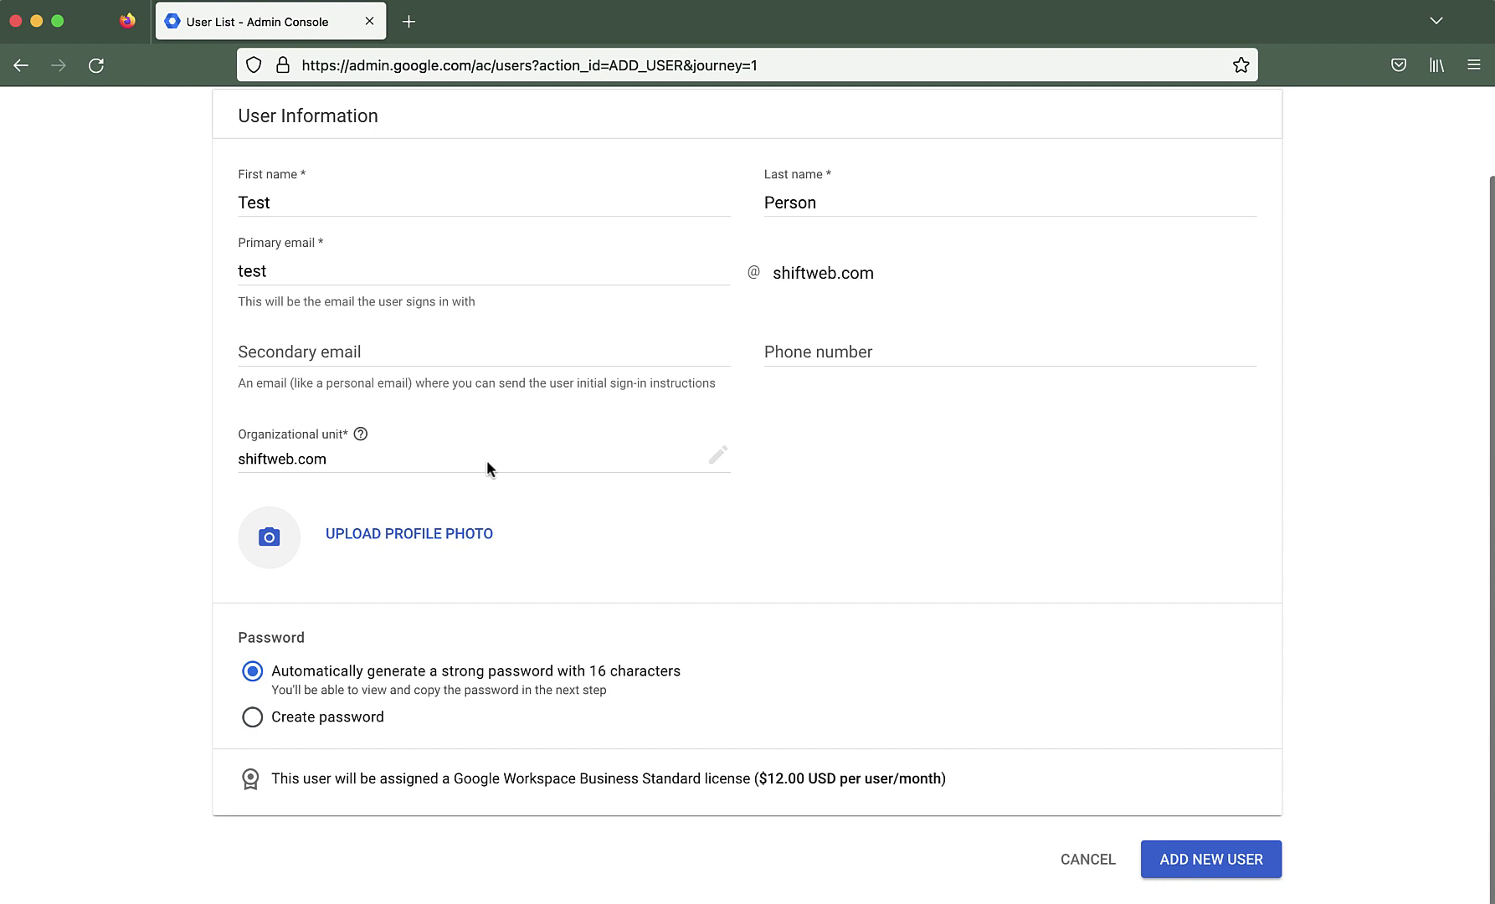
pyautogui.click(1199, 865)
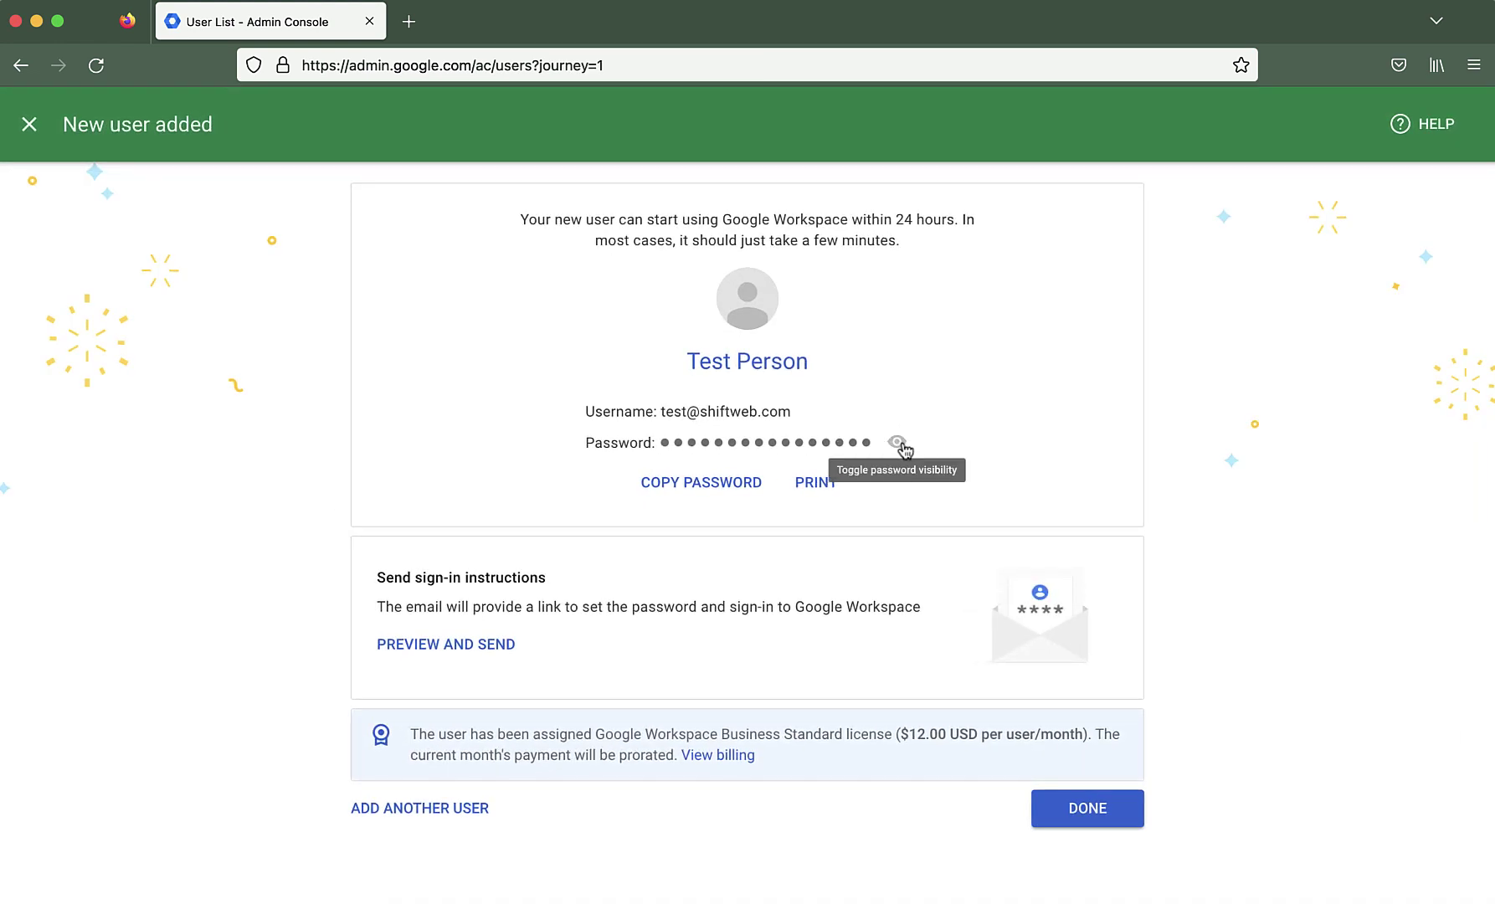
# Show Test Person's generated password in plain text and copy it to the clipboard
pyautogui.click(711, 482)
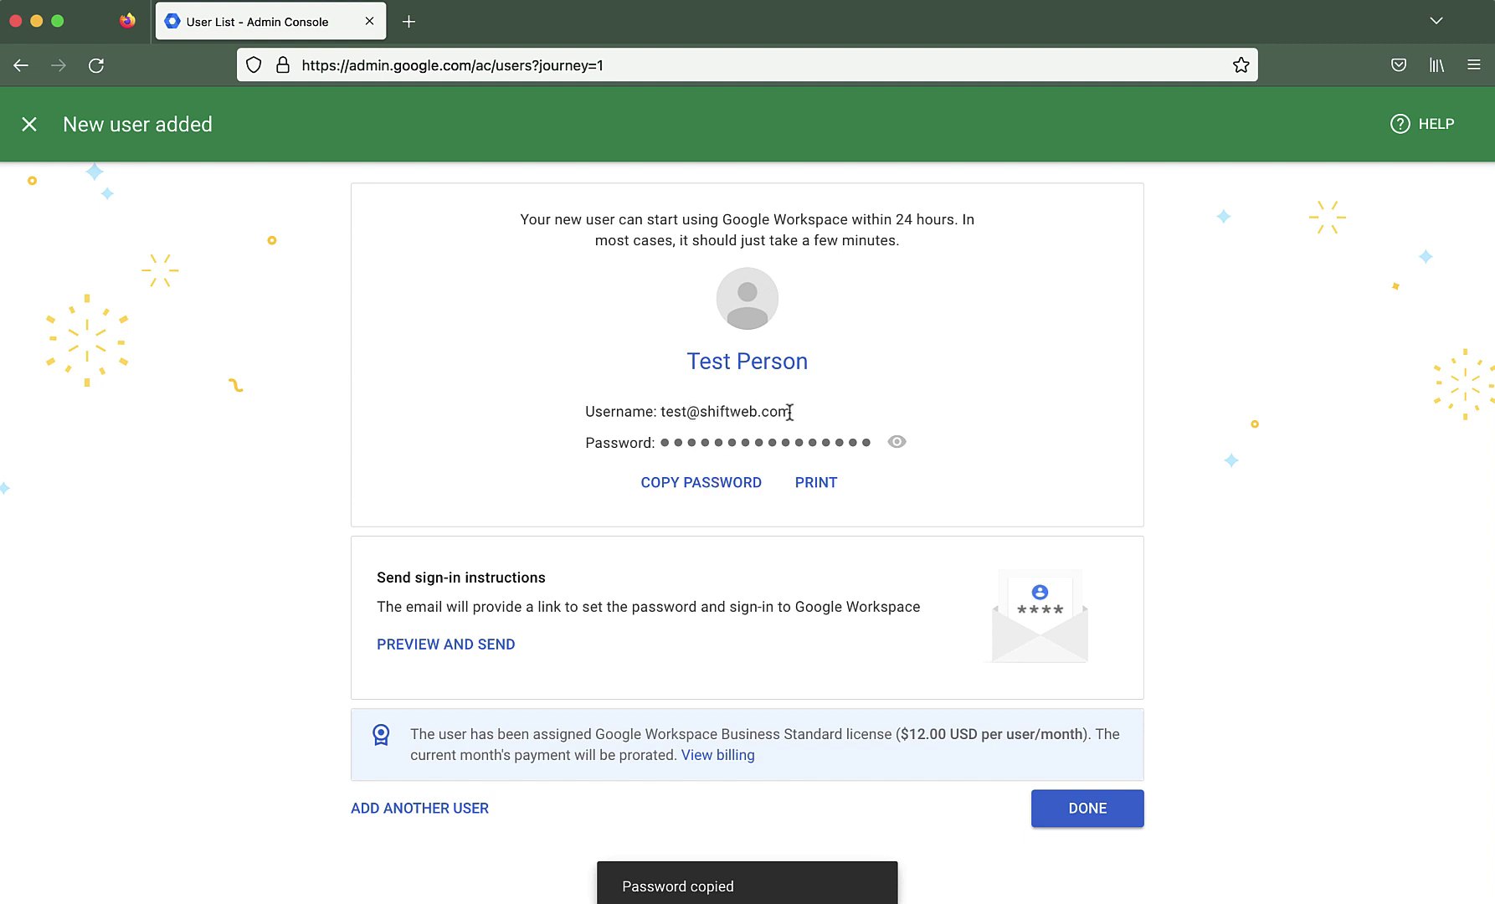
pyautogui.click(724, 489)
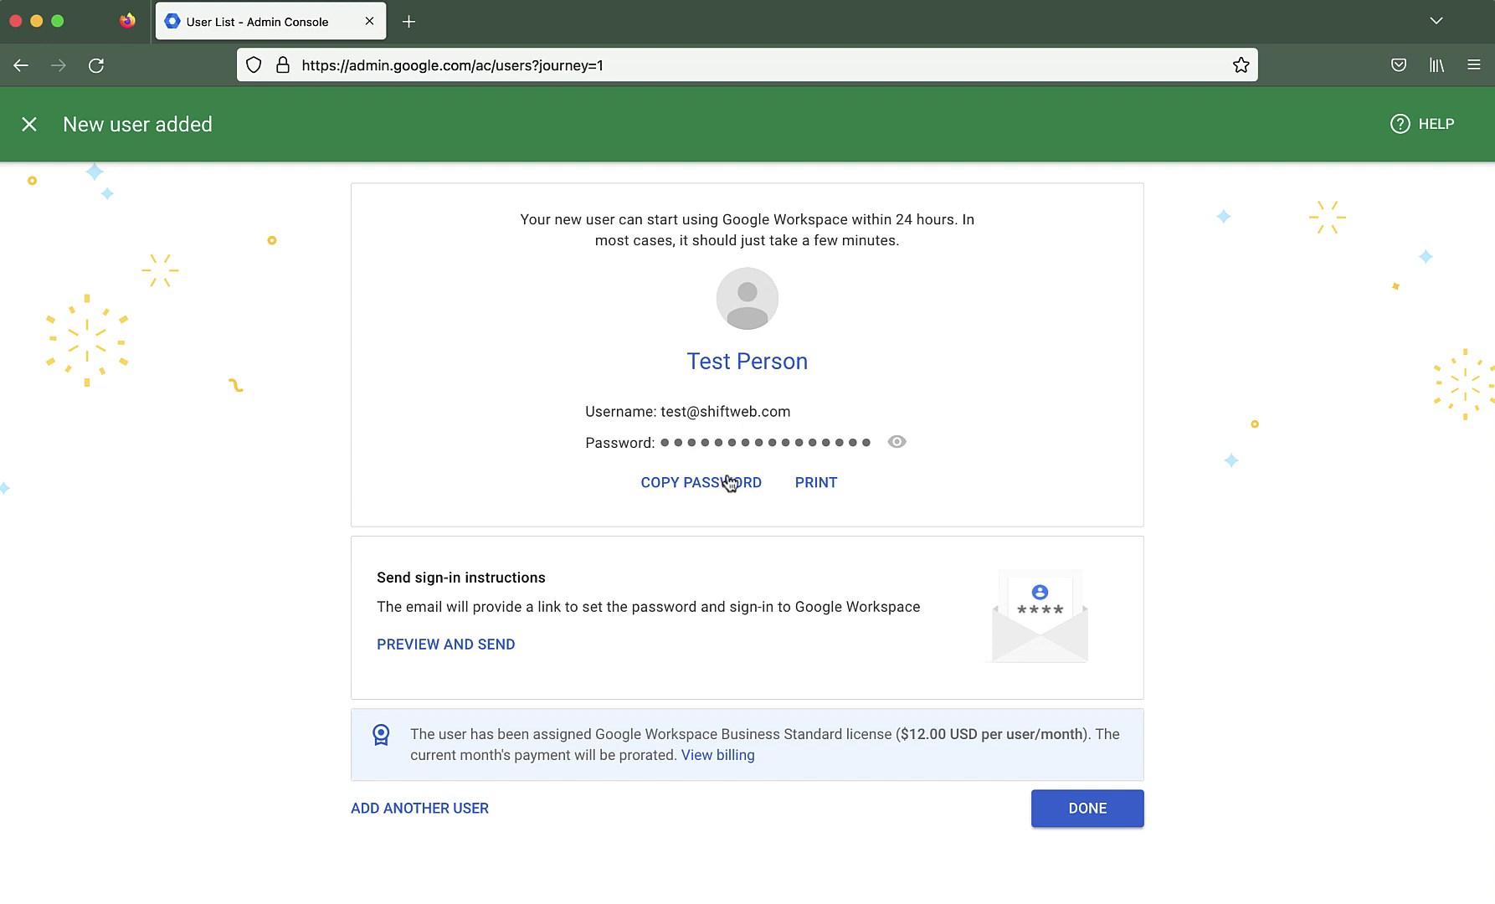
pyautogui.click(895, 449)
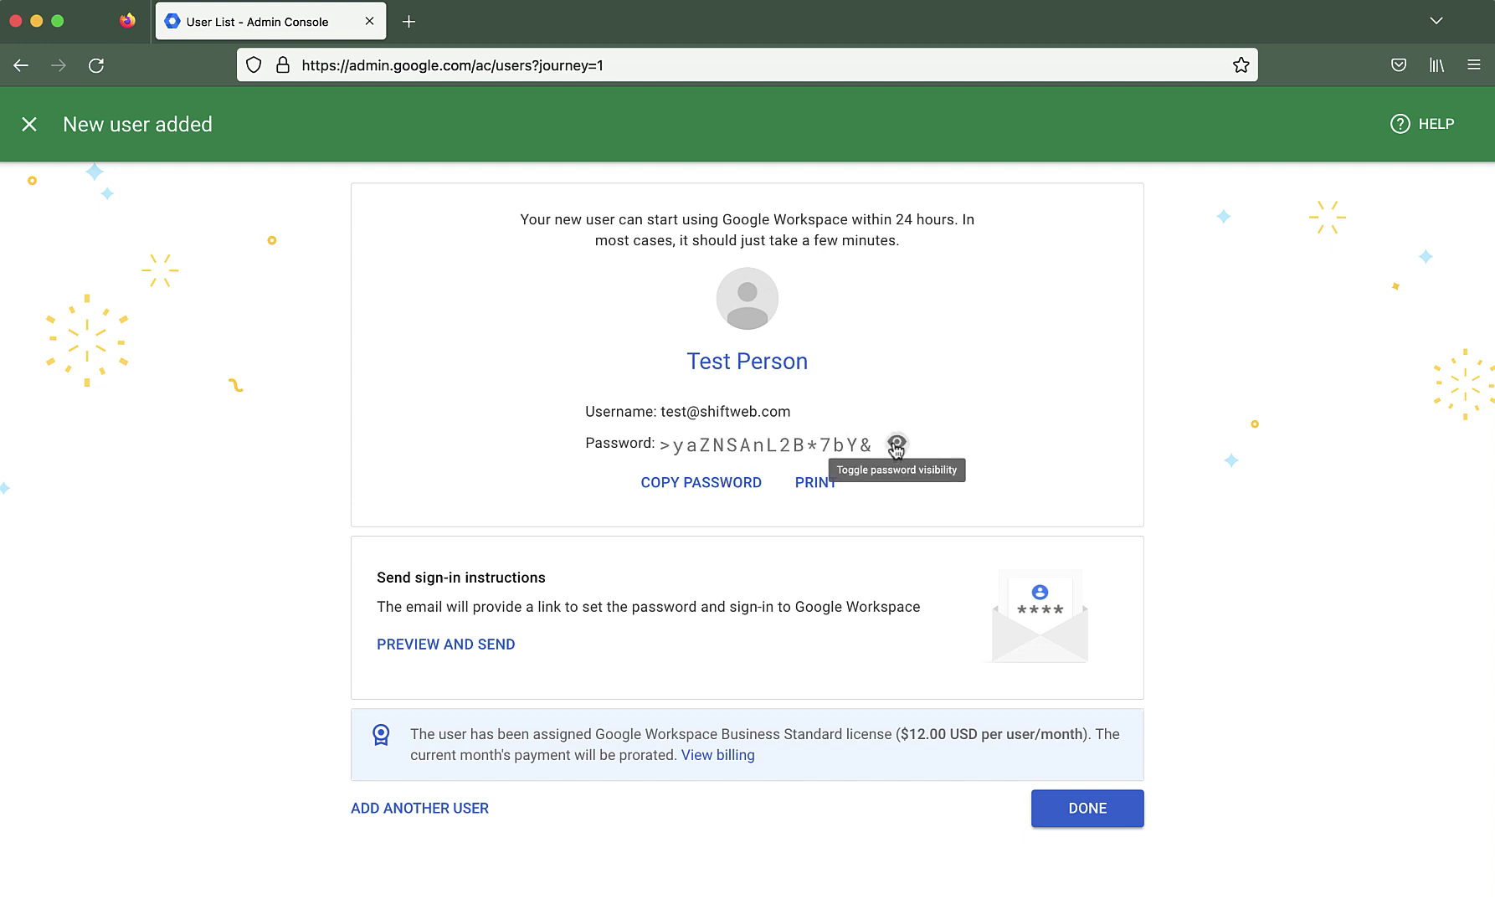
pyautogui.click(710, 486)
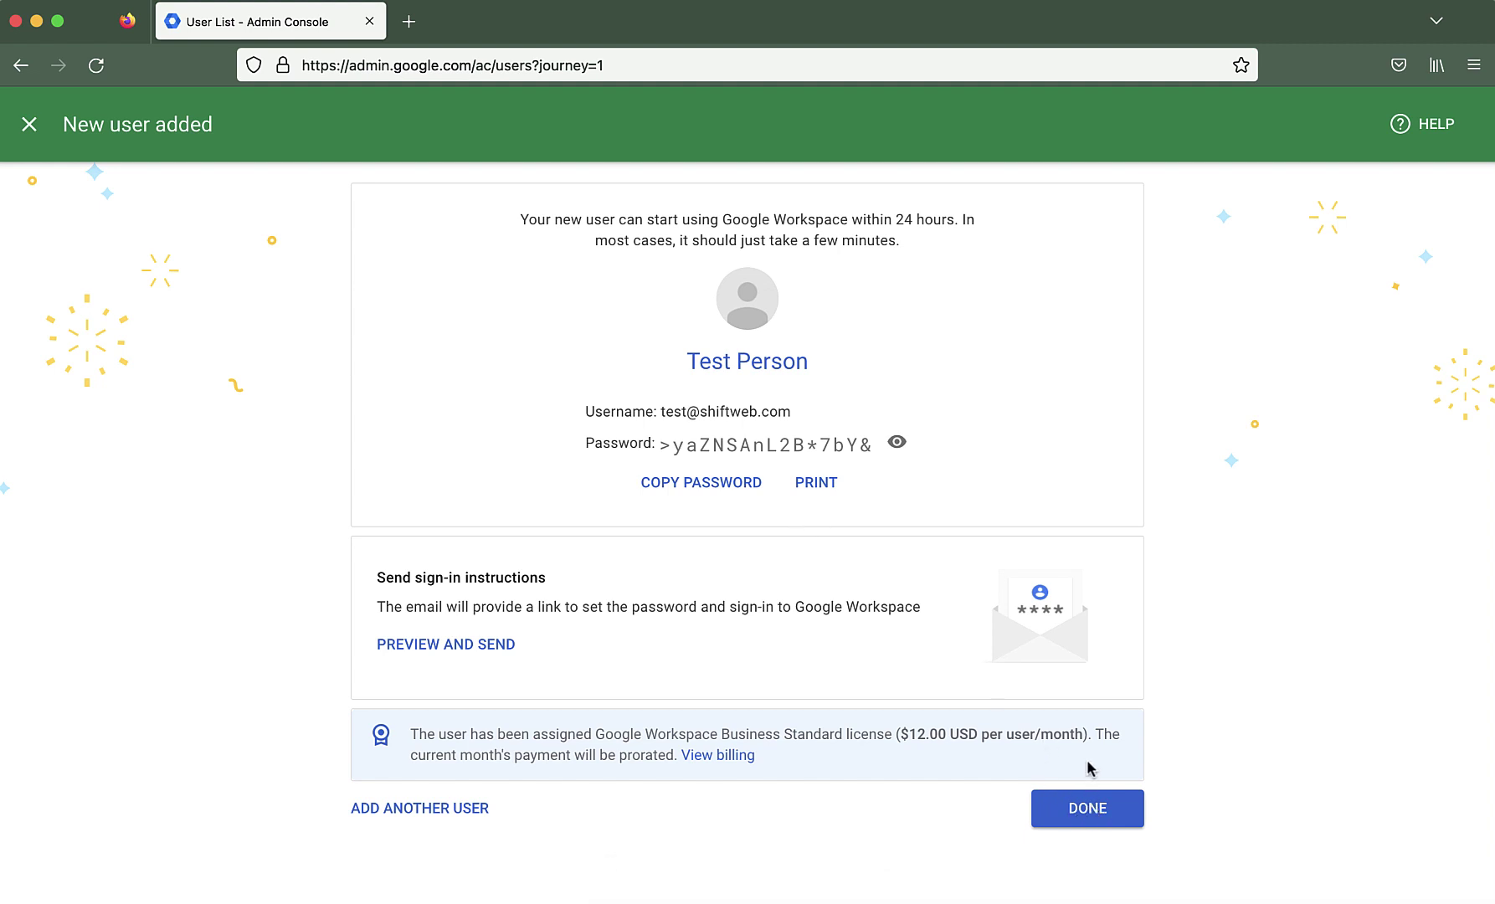
pyautogui.click(434, 646)
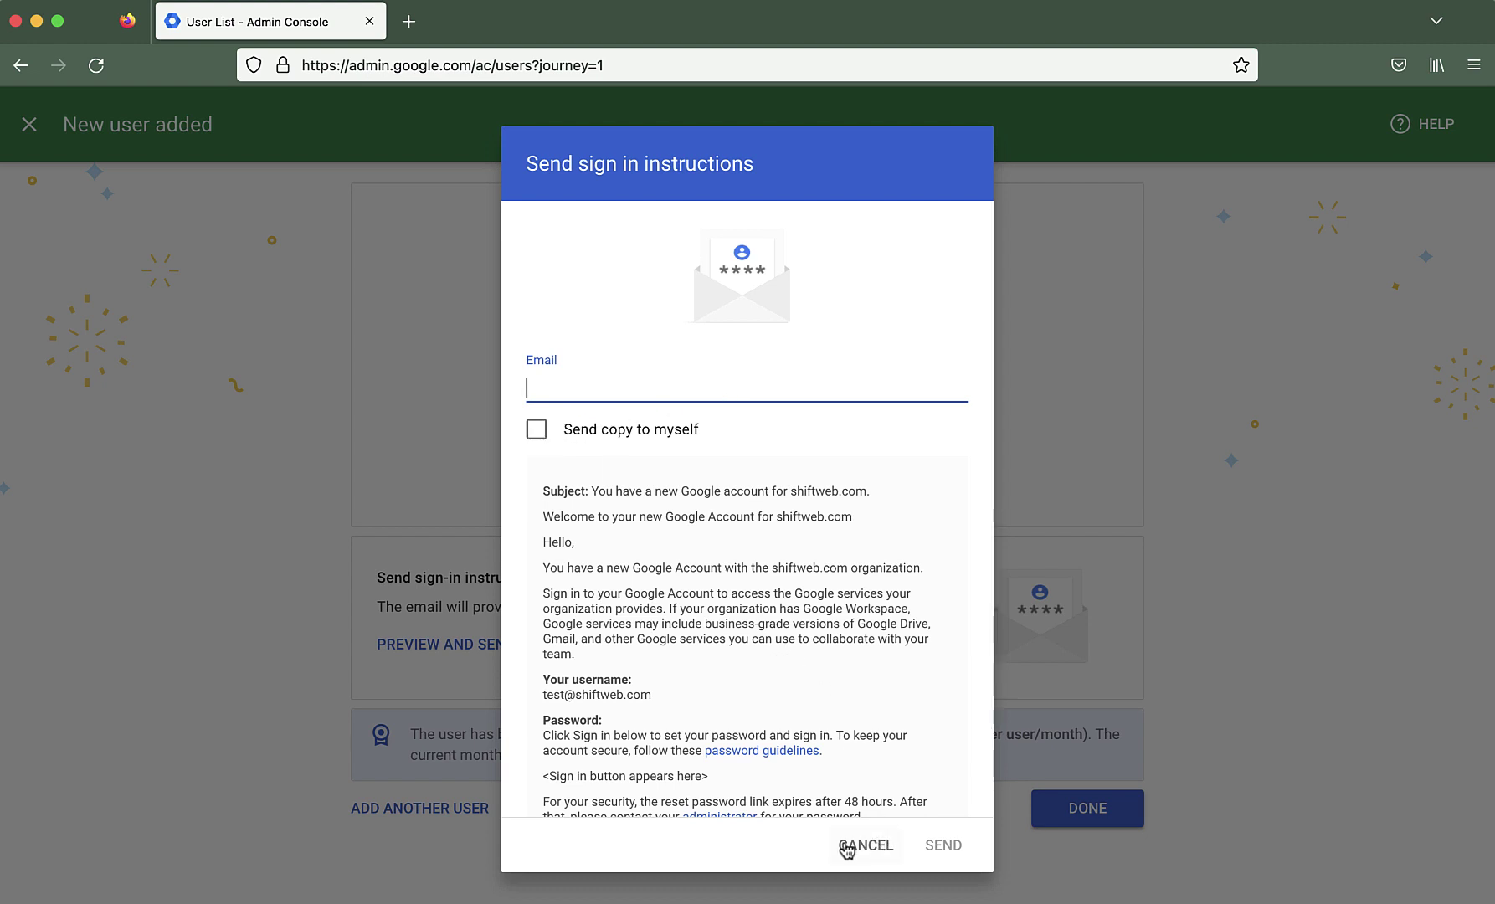
pyautogui.scroll(-2, 871, 654)
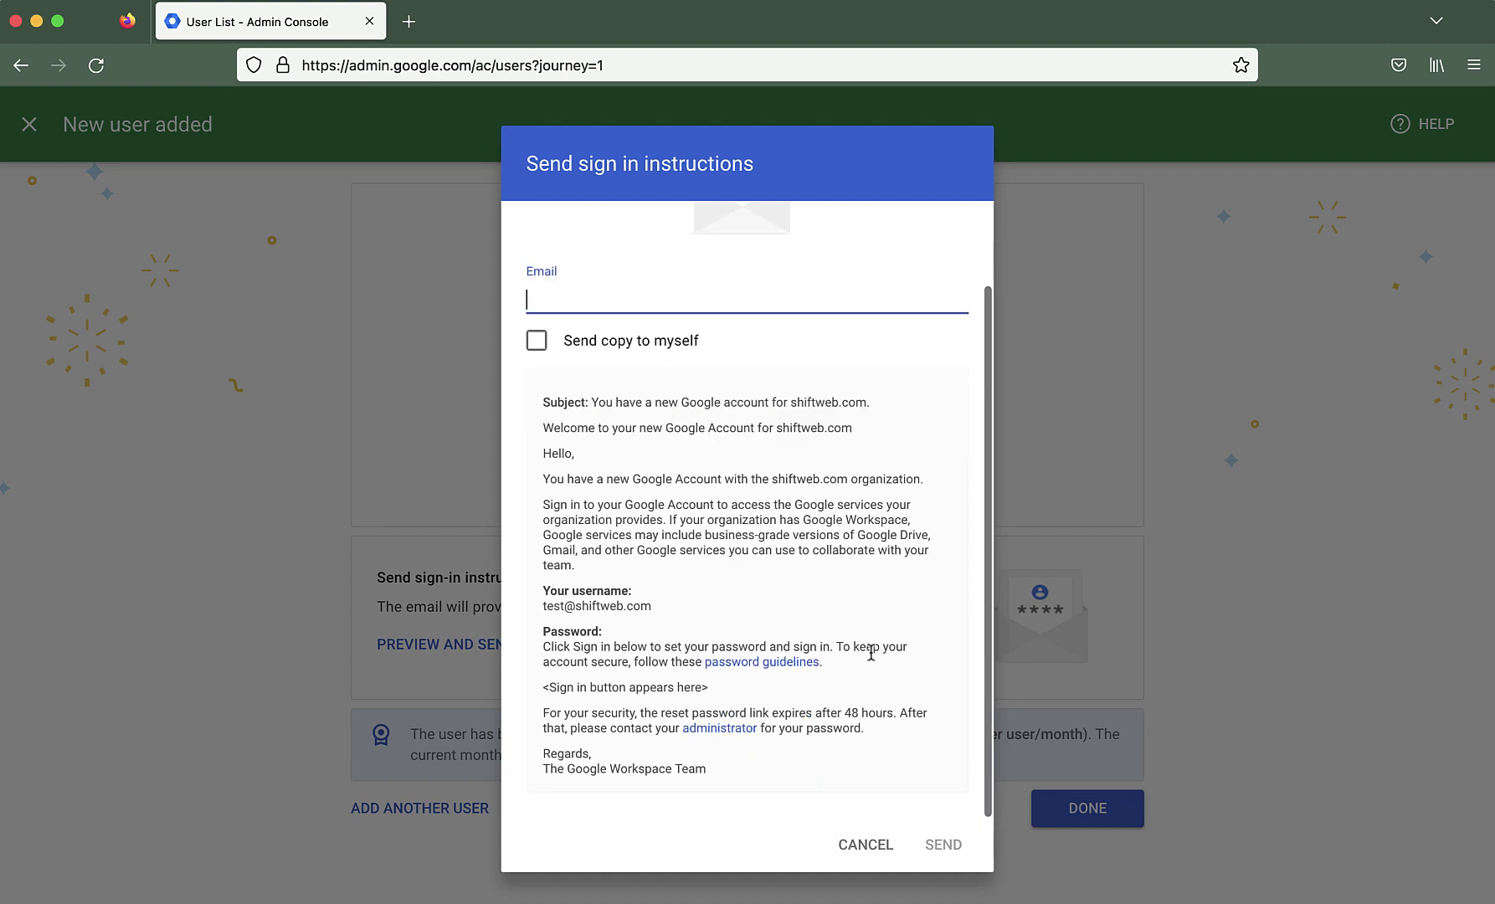
pyautogui.scroll(2, 871, 659)
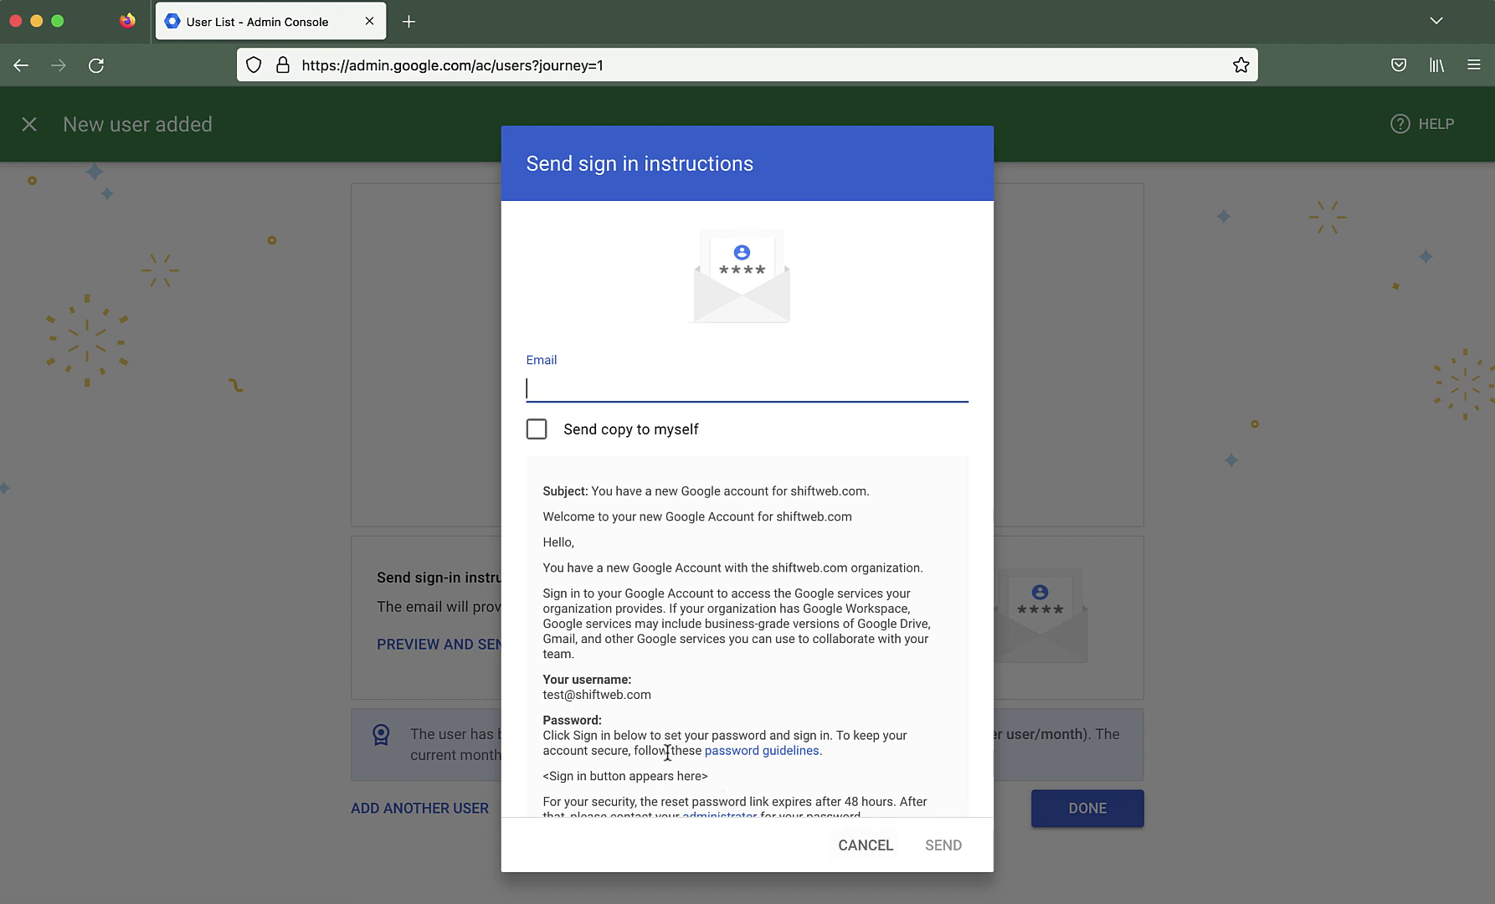
pyautogui.click(867, 847)
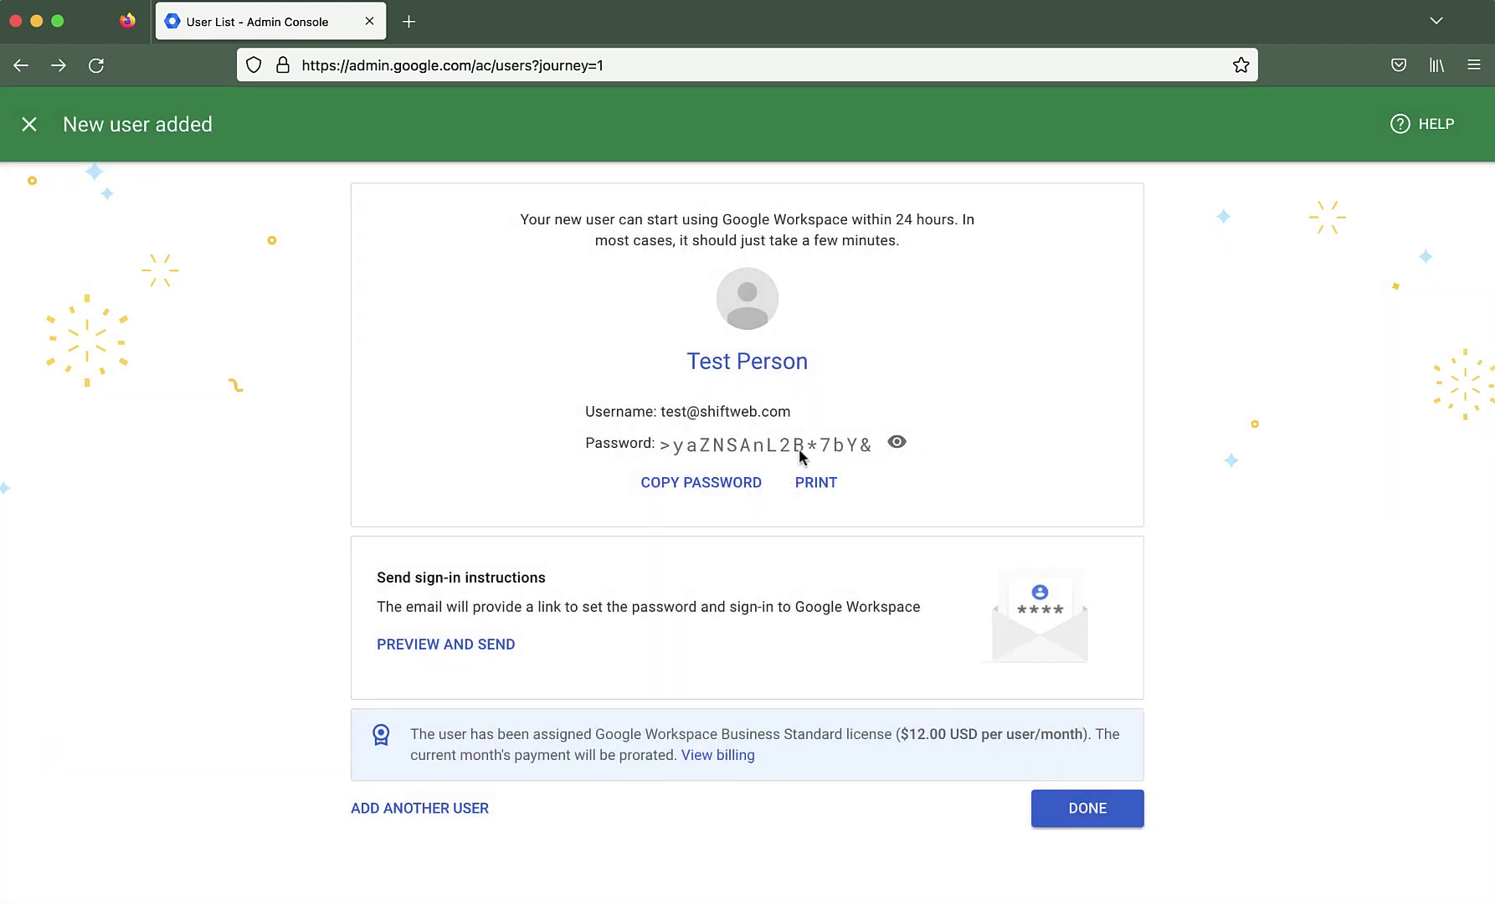
# From Admin home, choose Test Person under Delete a user and proceed to deletion
pyautogui.click(1085, 813)
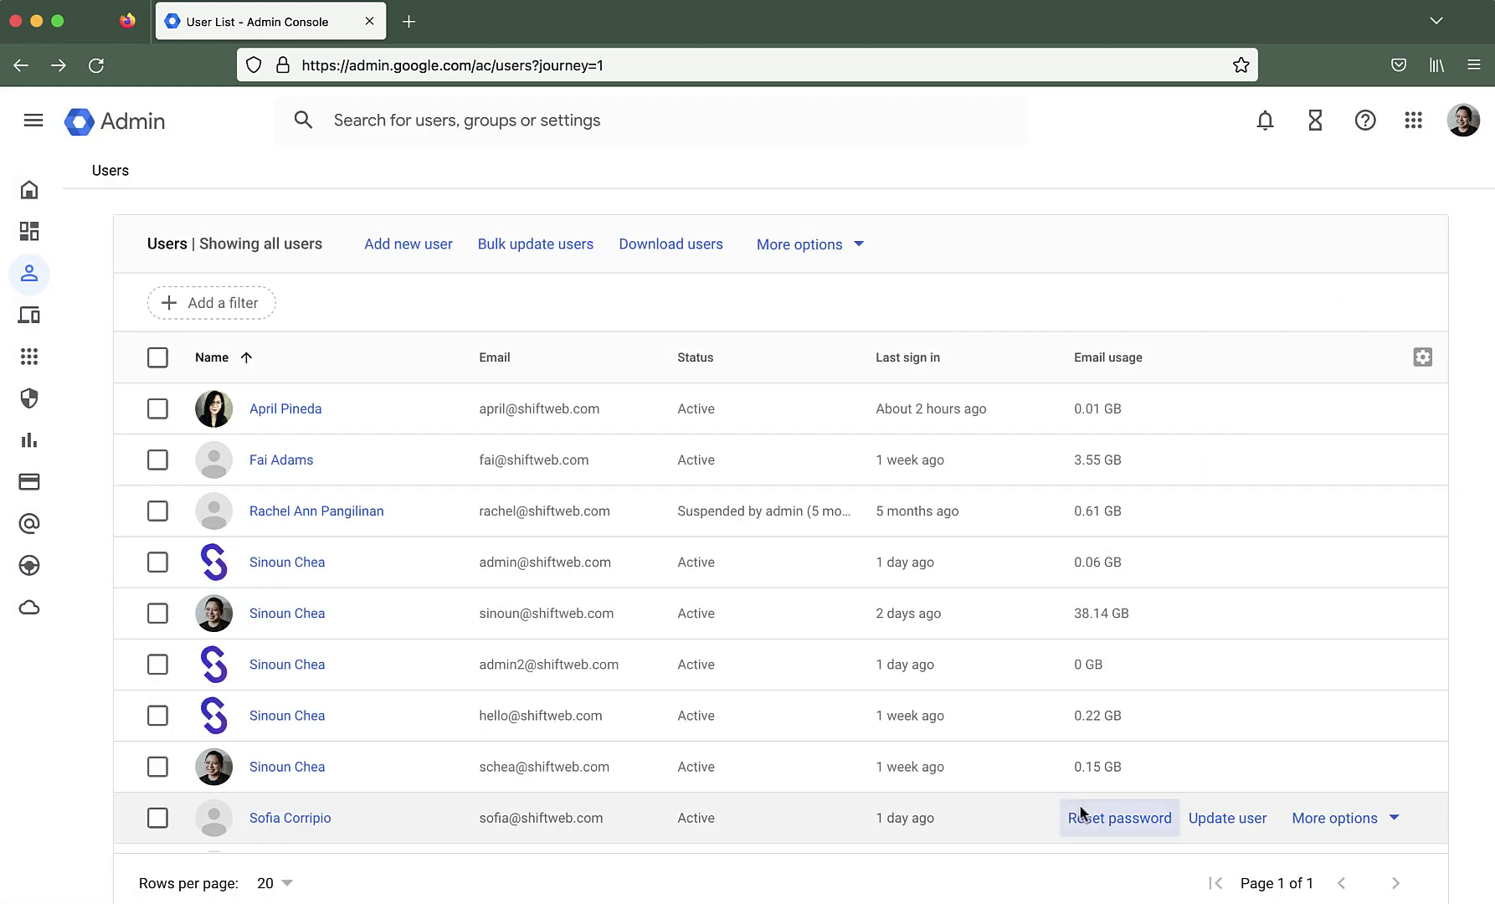
pyautogui.click(29, 191)
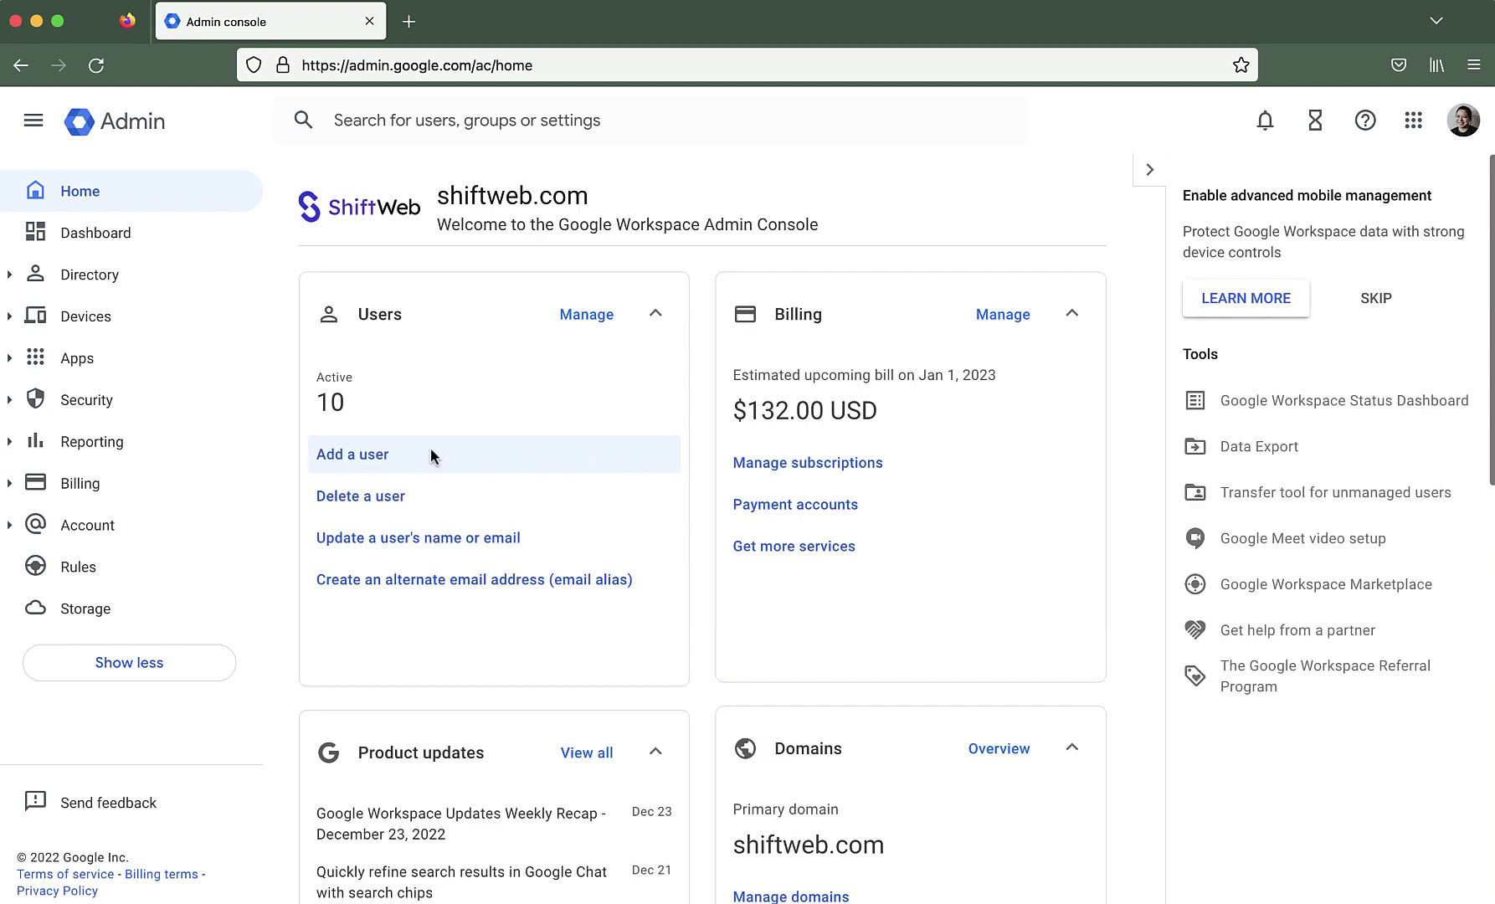
pyautogui.click(459, 502)
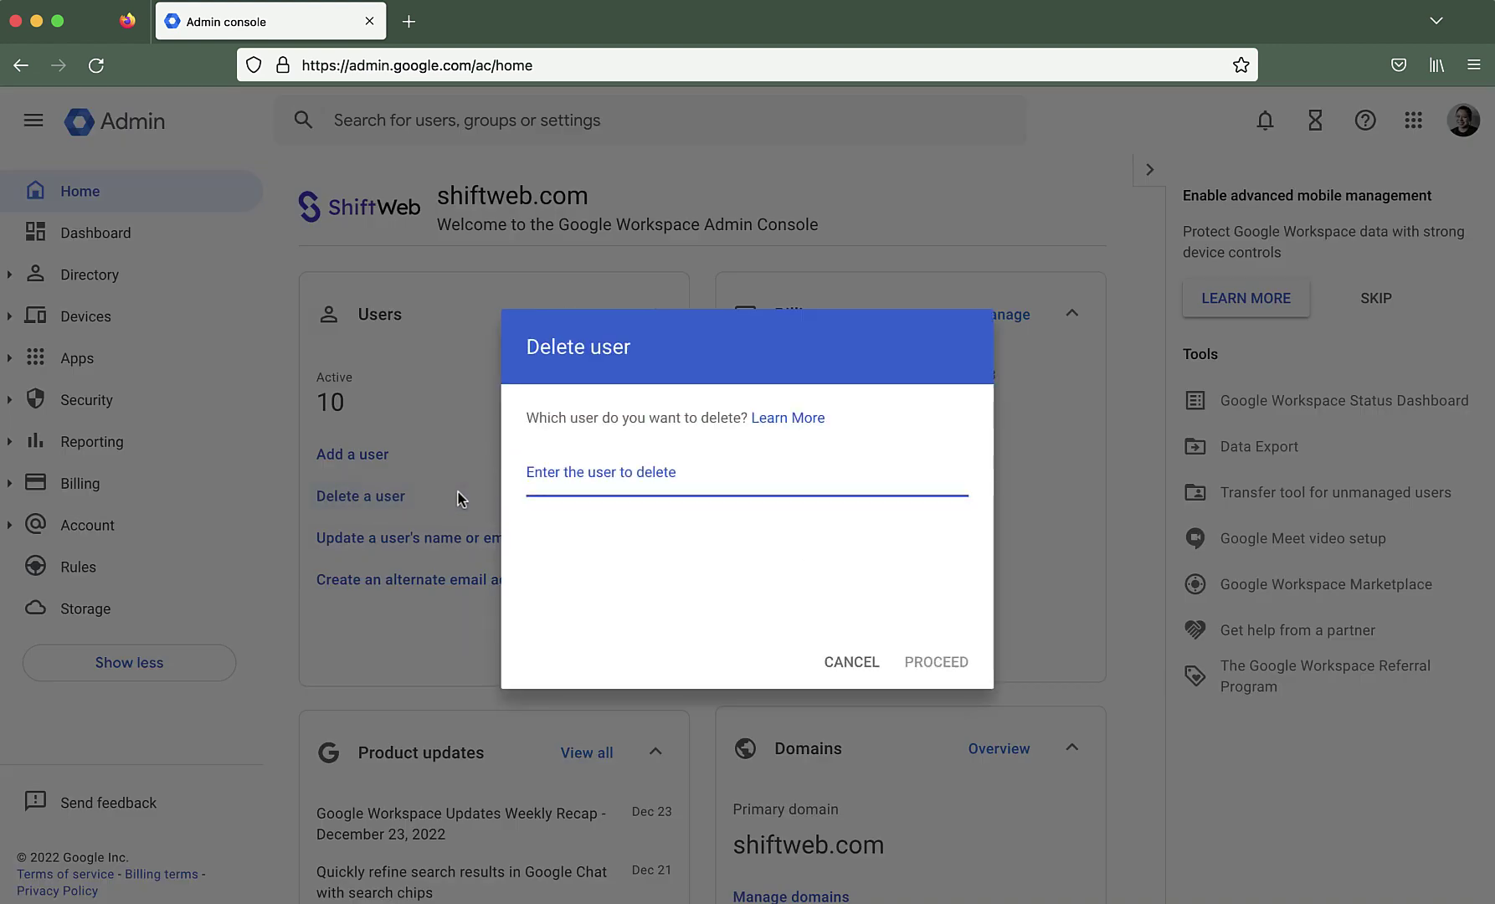
pyautogui.write('test')
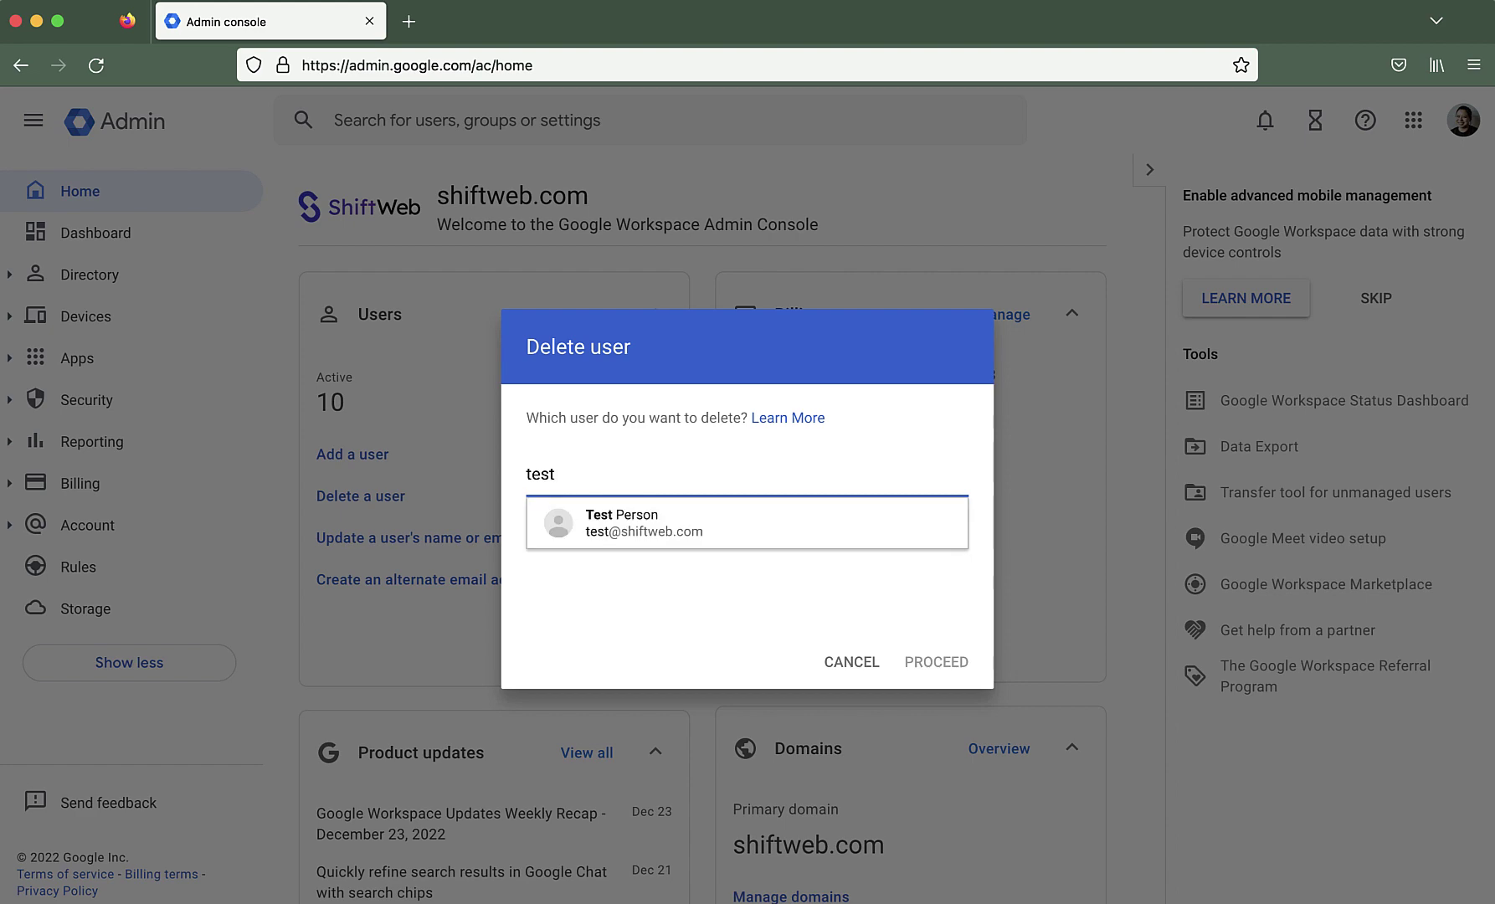
pyautogui.click(635, 522)
pyautogui.click(941, 661)
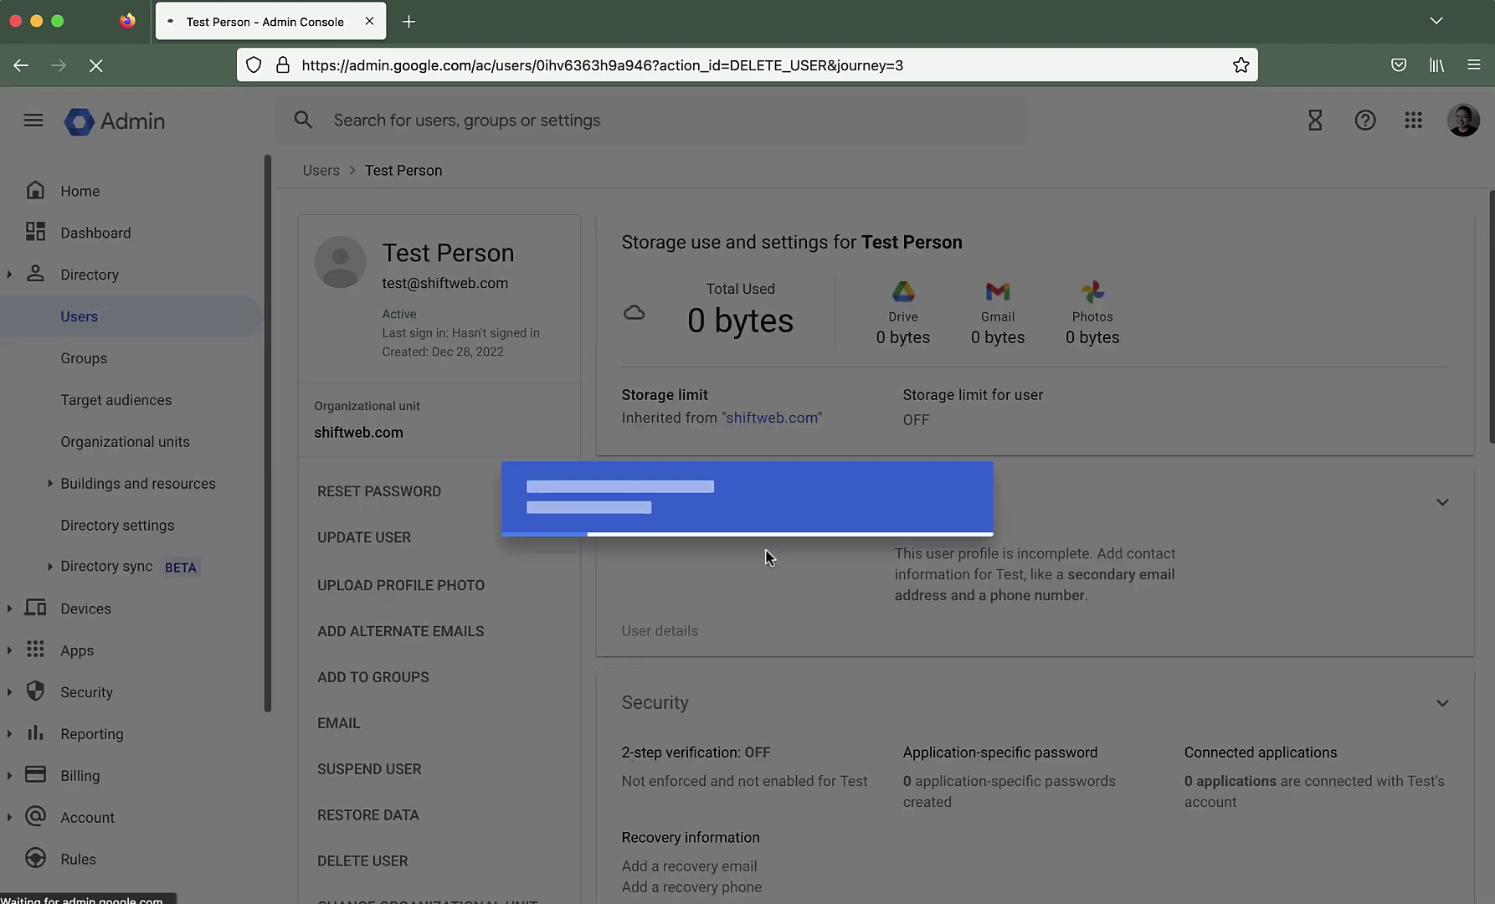
# Delete Test Person with Don't transfer data selected for Drive, Calendar and other apps
pyautogui.scroll(-3, 1011, 458)
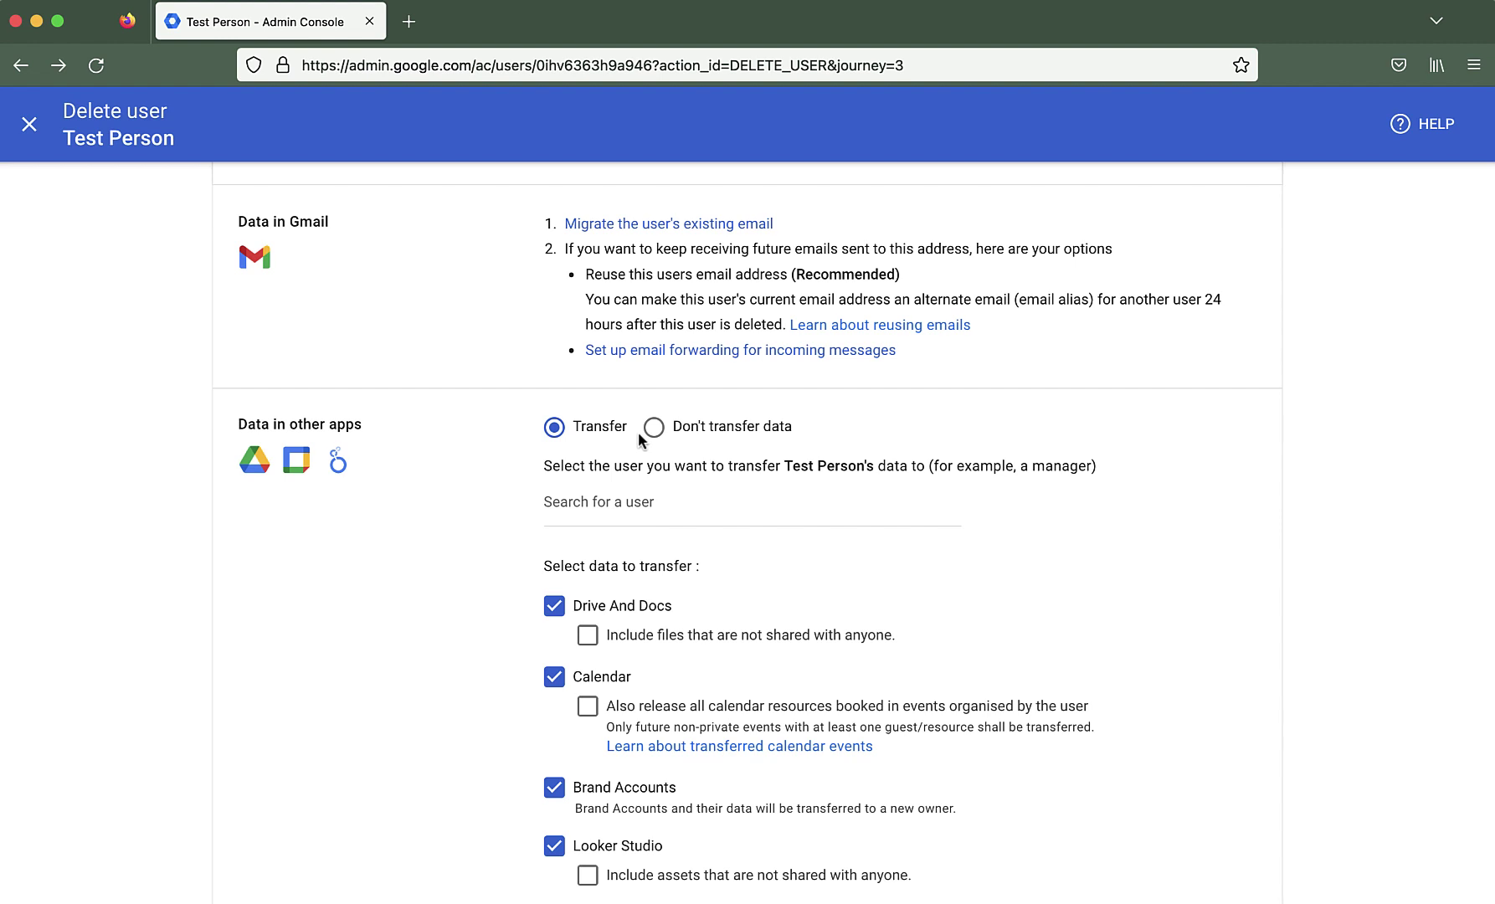
pyautogui.click(651, 431)
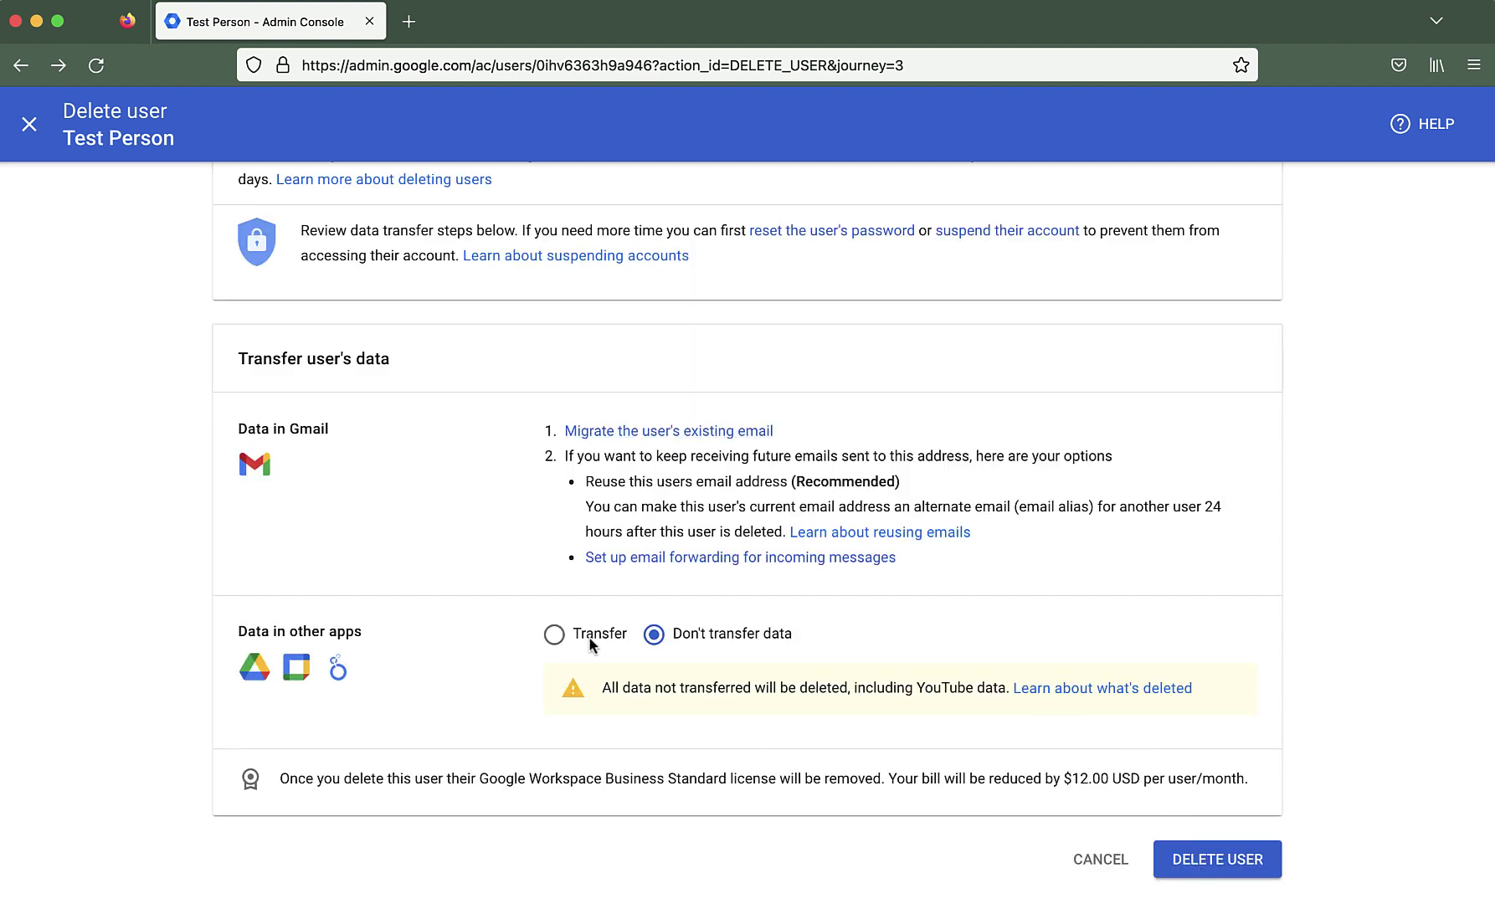
pyautogui.click(555, 635)
pyautogui.scroll(-5, 934, 541)
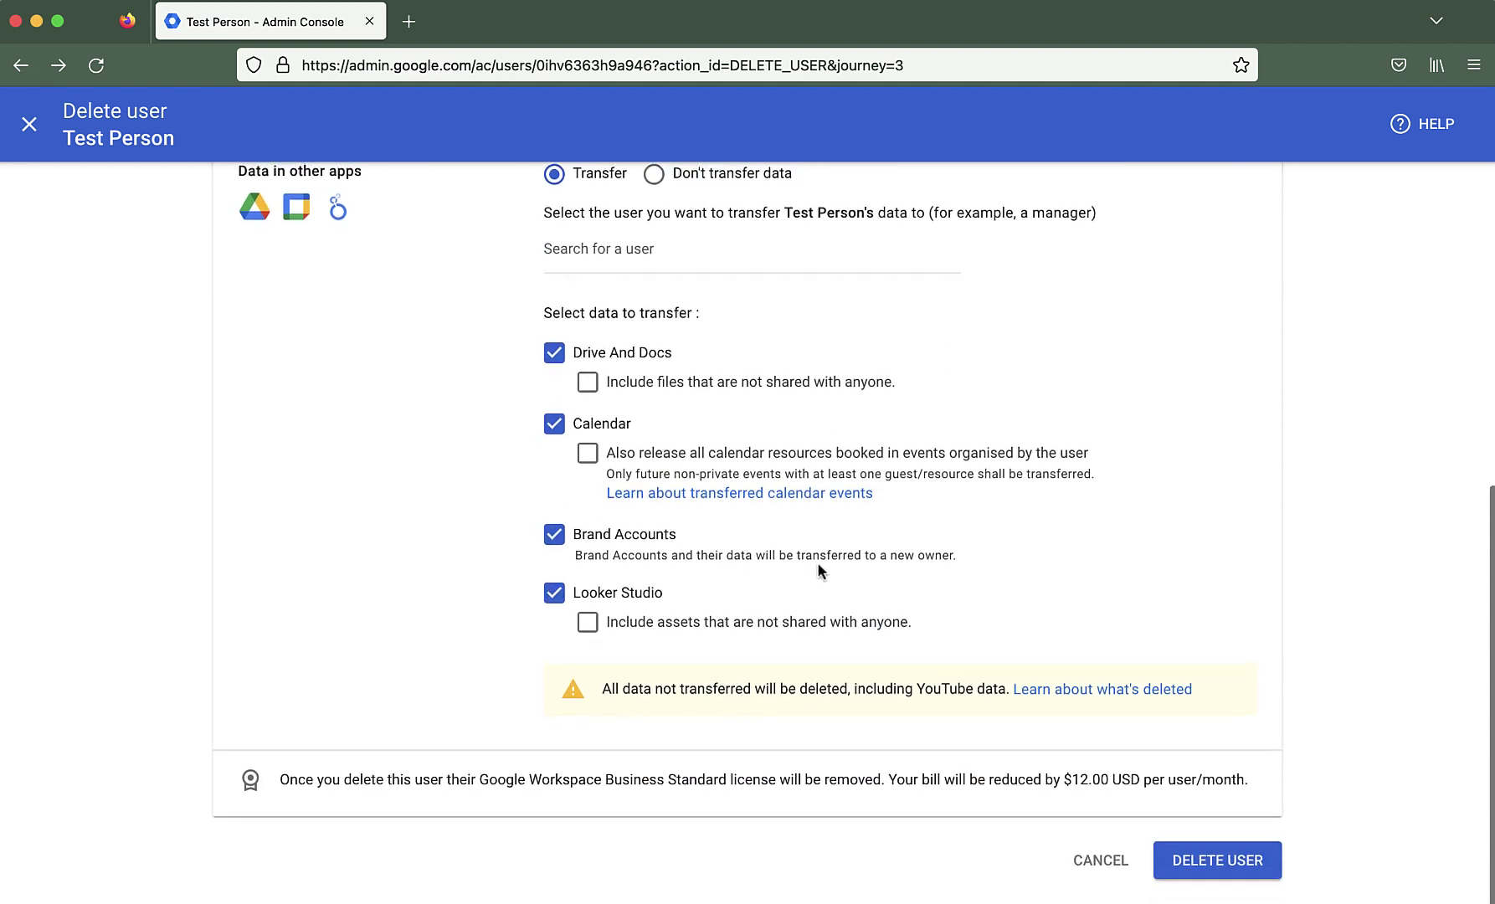
pyautogui.scroll(2, 818, 567)
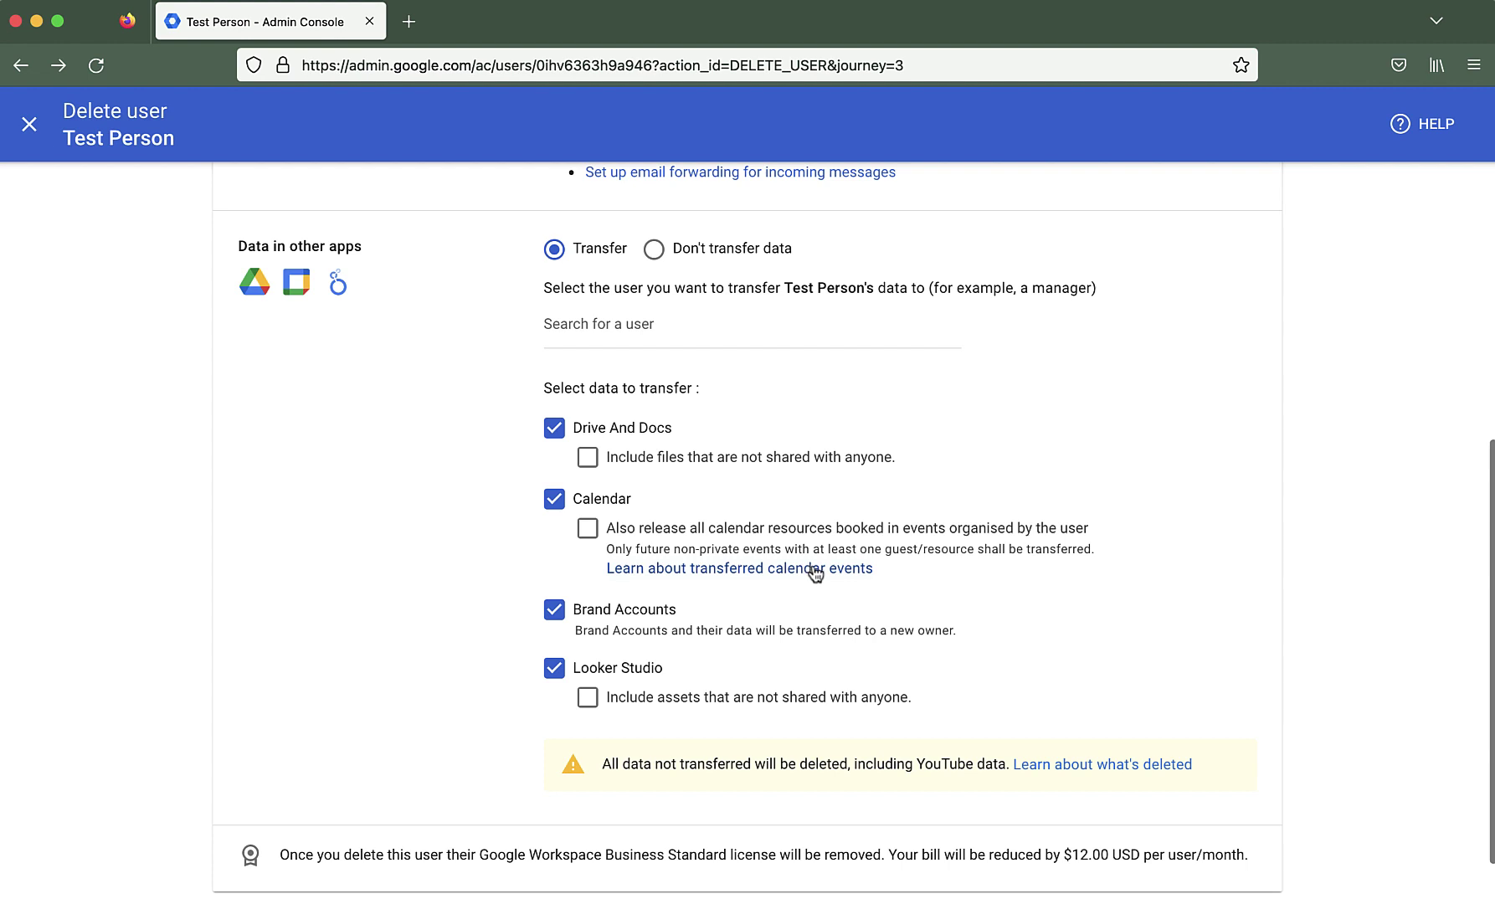
pyautogui.scroll(2, 817, 574)
pyautogui.click(654, 329)
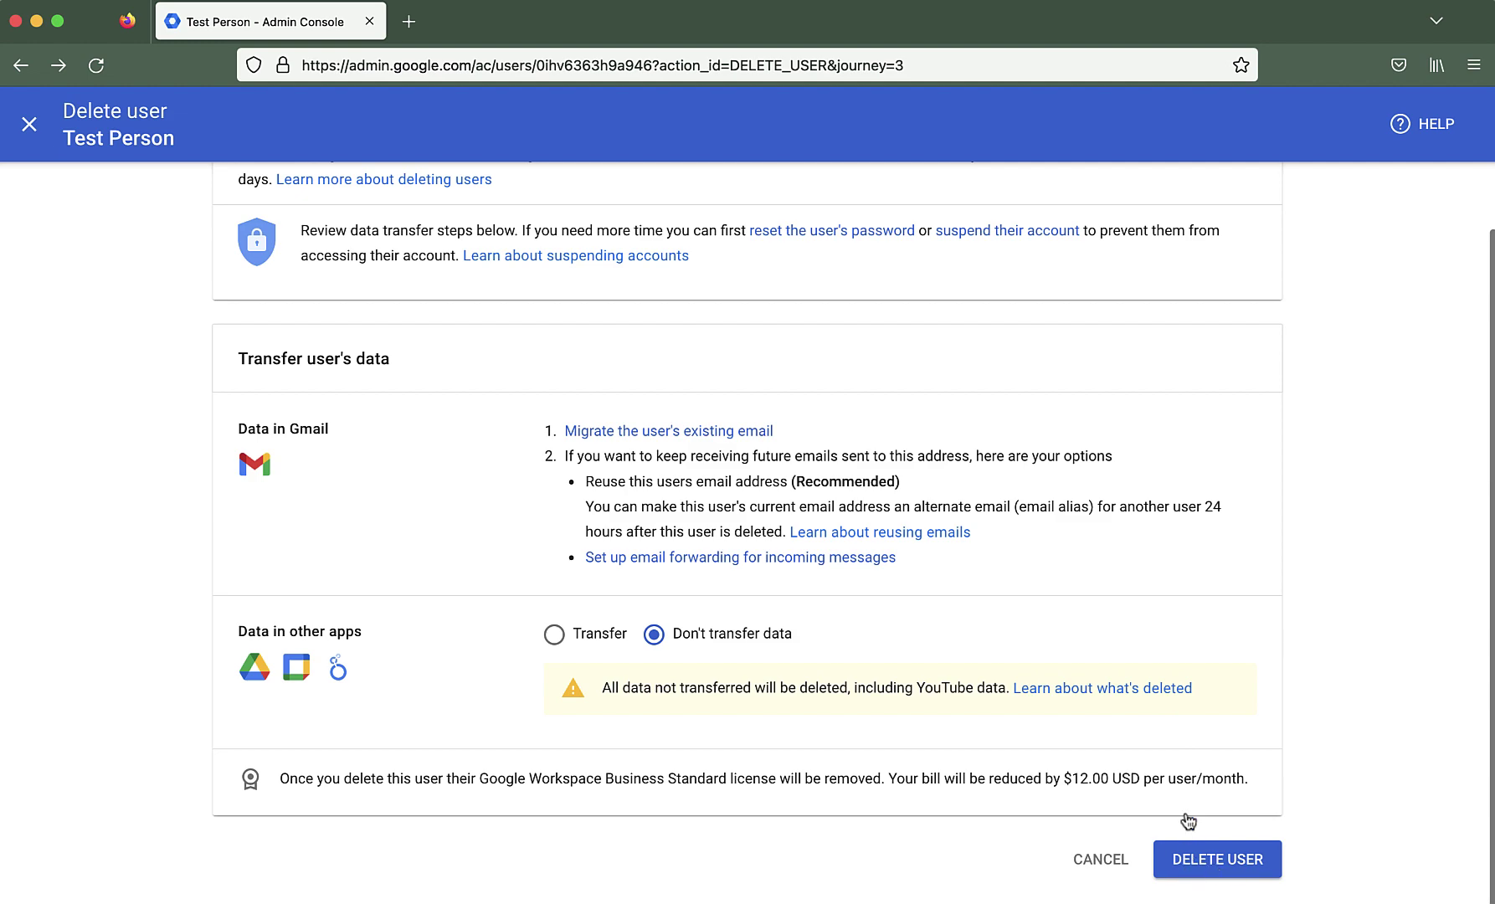
pyautogui.click(1179, 859)
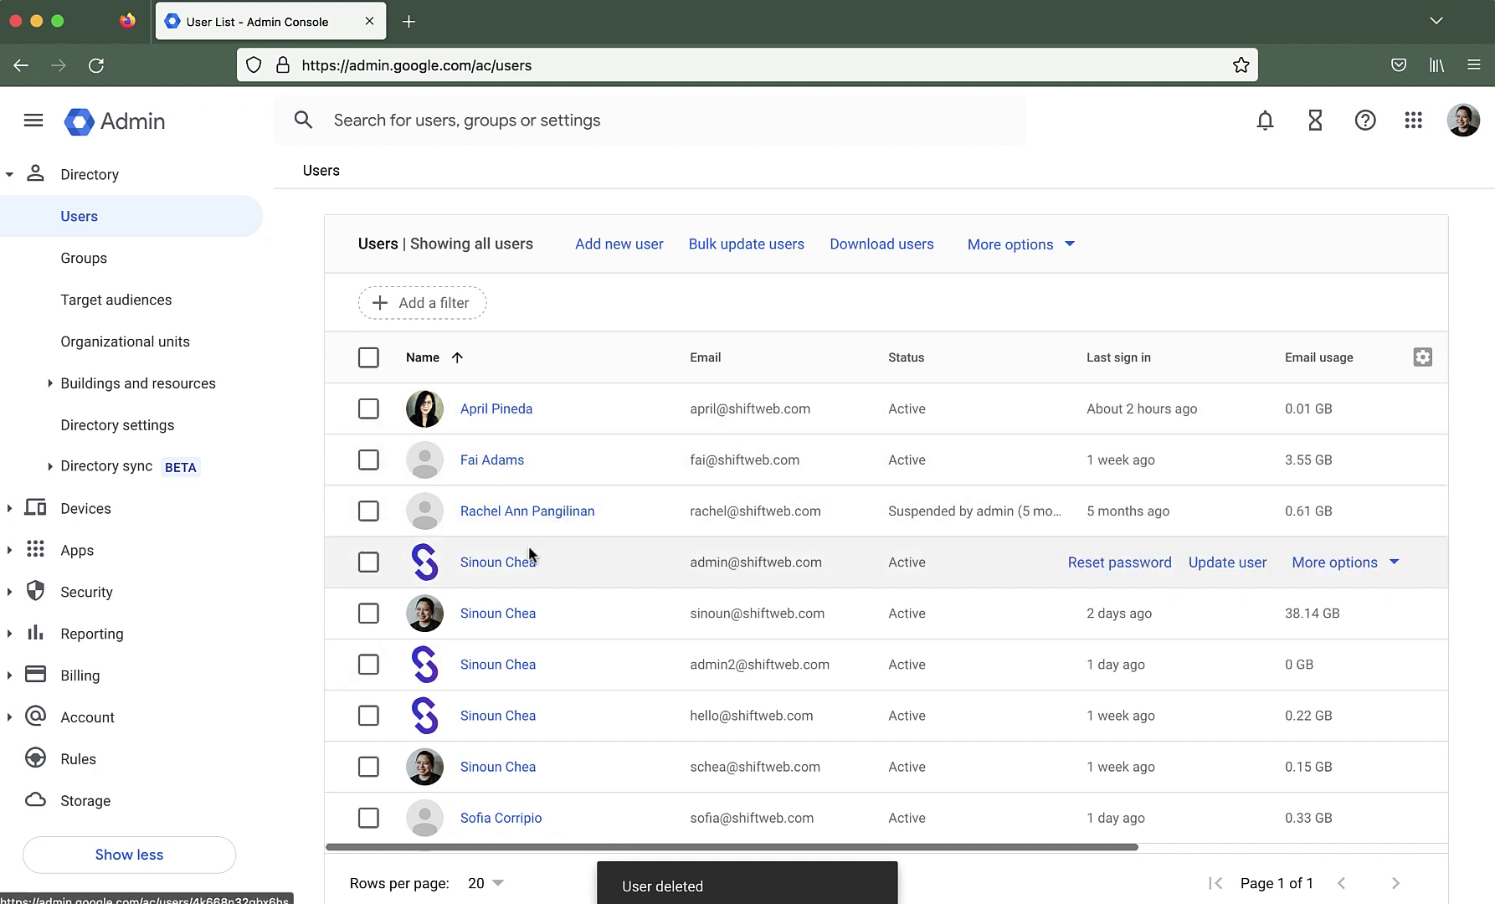
# Open the admin account user's page and expand its Admin roles and privileges card
pyautogui.click(484, 563)
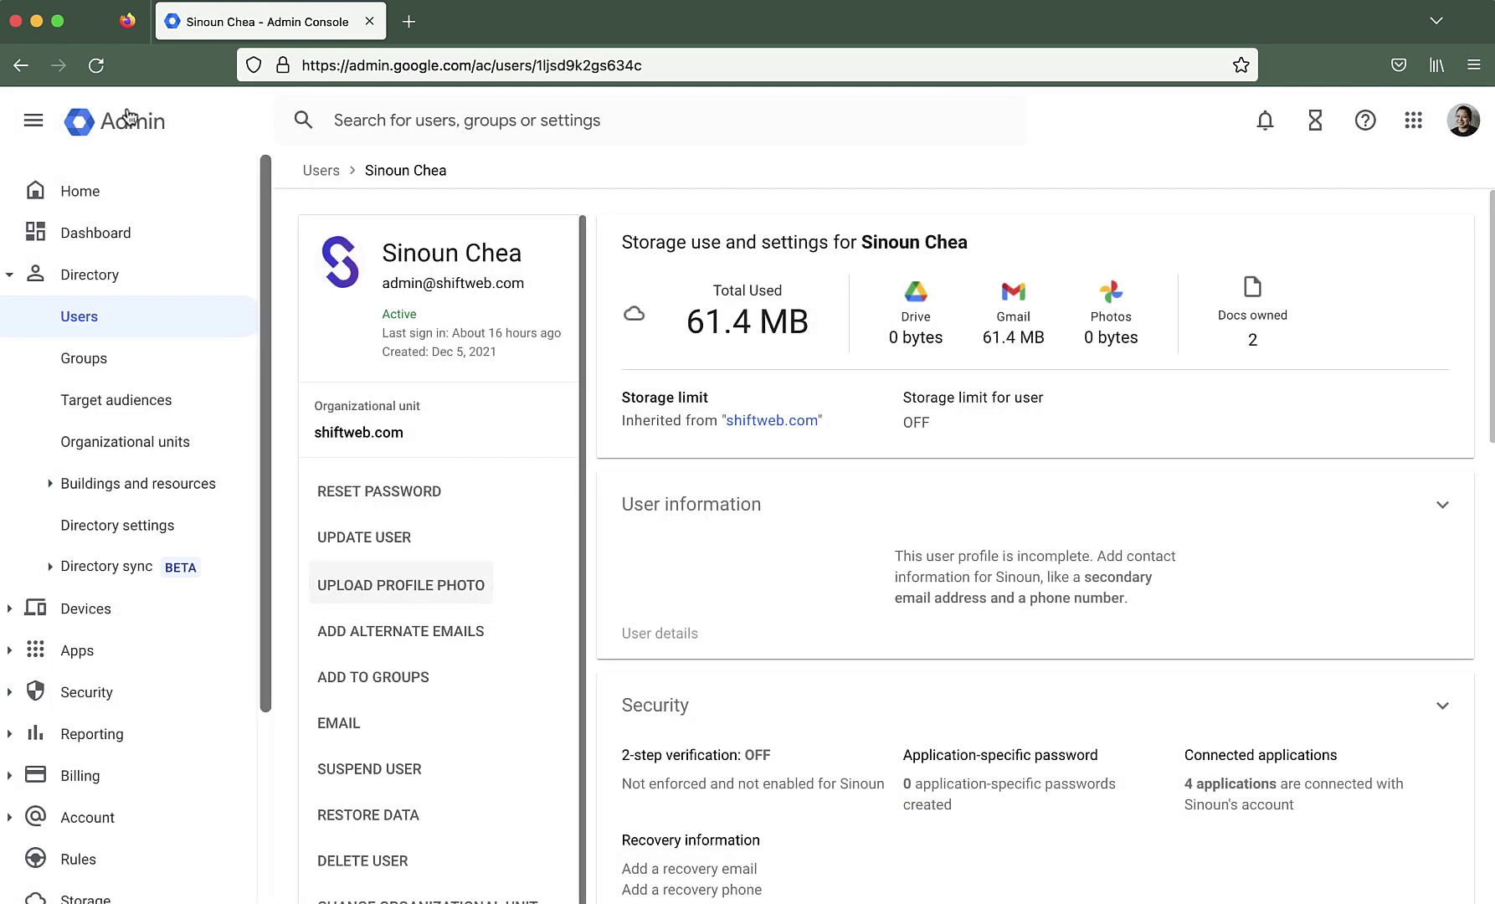
pyautogui.click(96, 323)
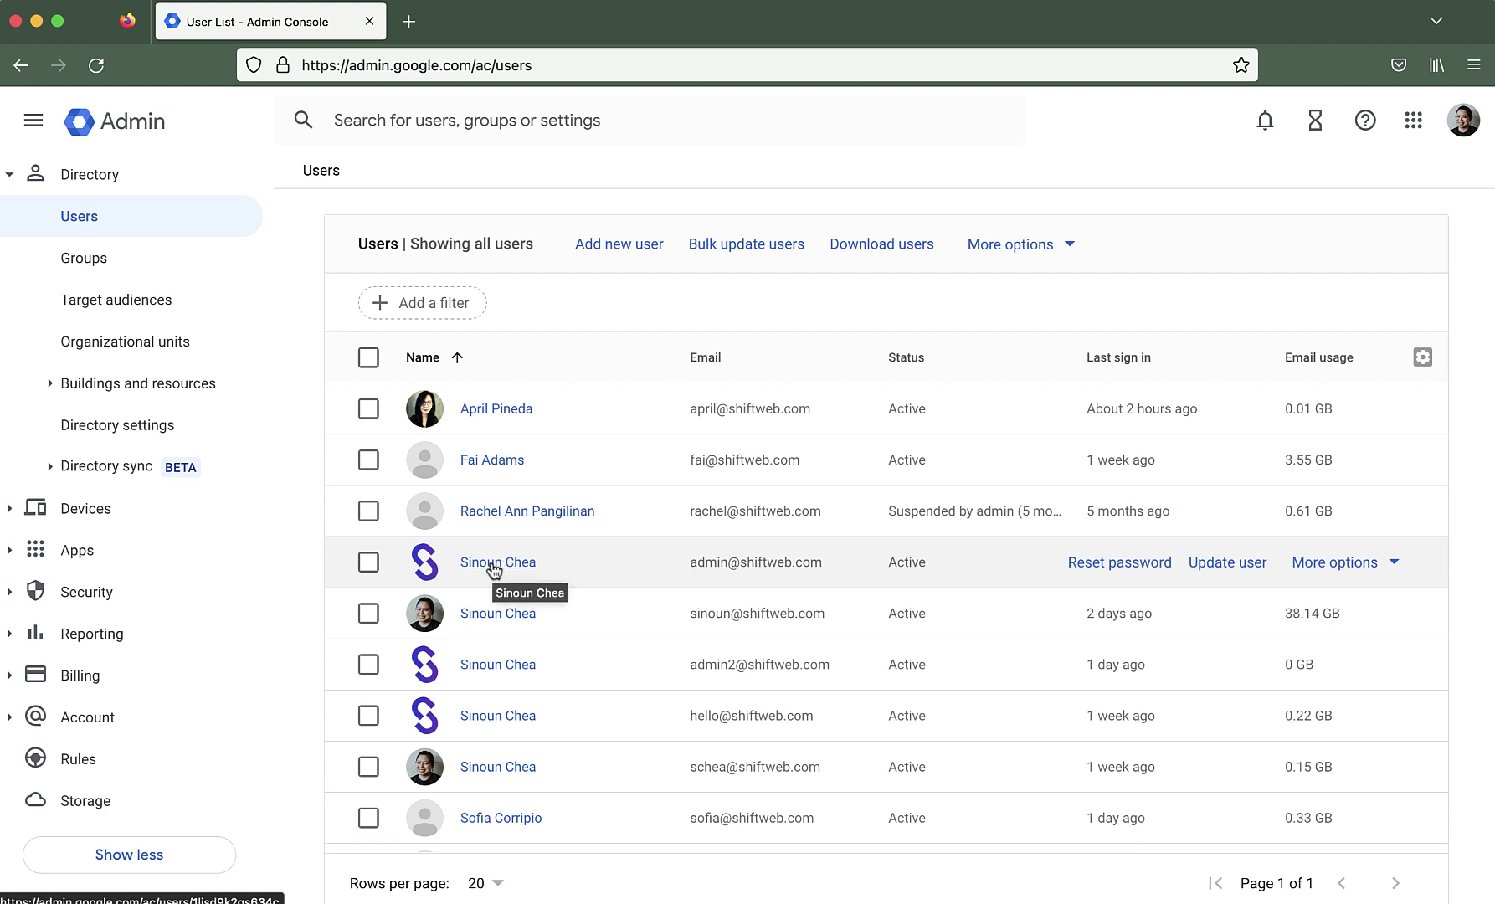
pyautogui.click(494, 564)
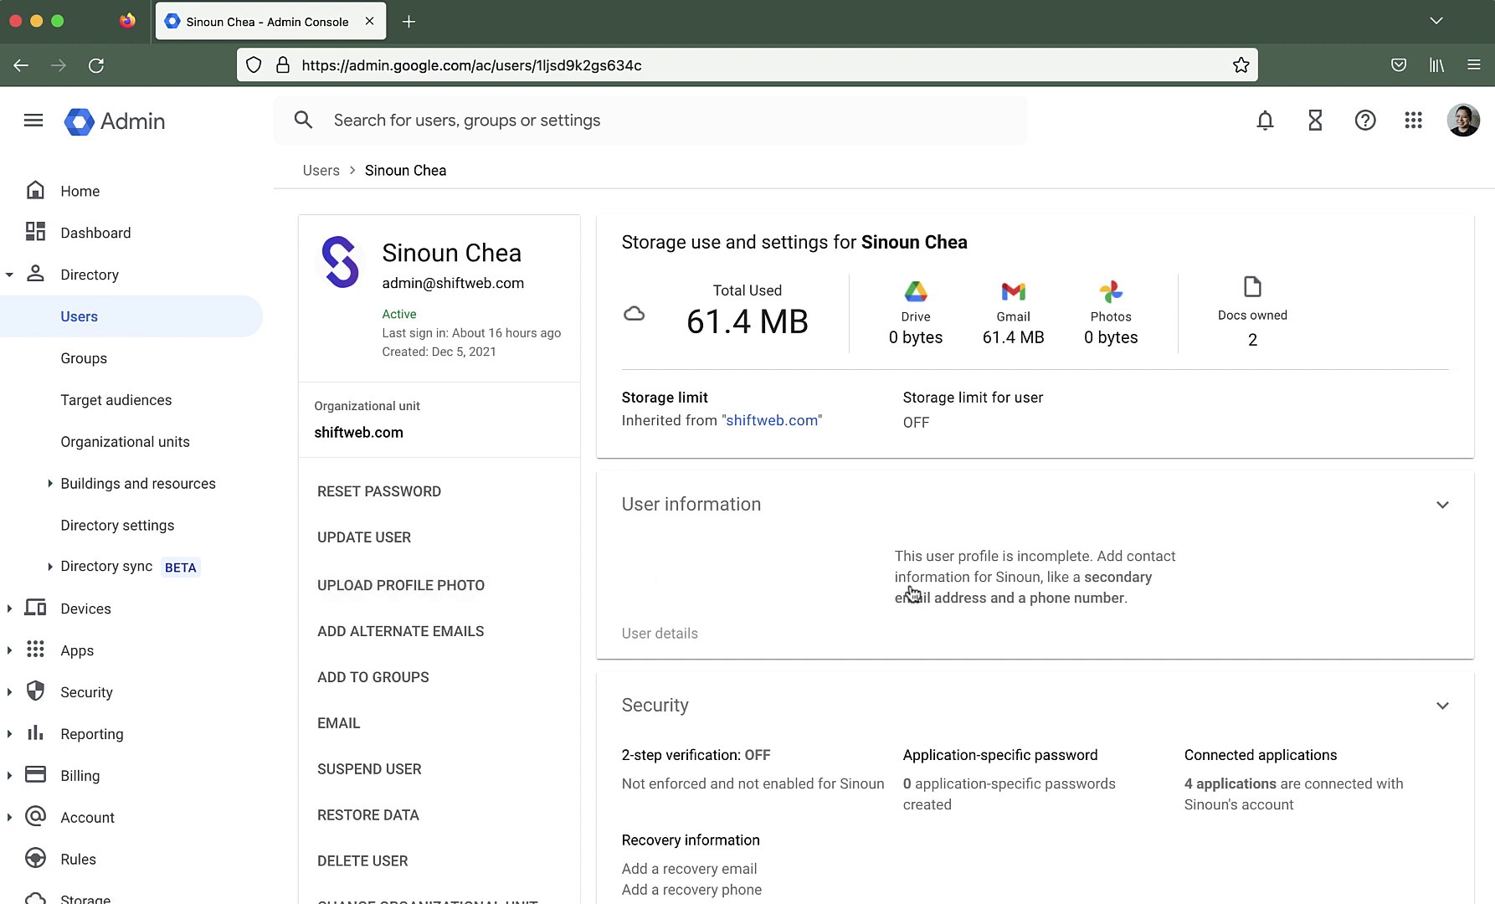
pyautogui.scroll(-3, 1117, 577)
pyautogui.scroll(-10, 1120, 578)
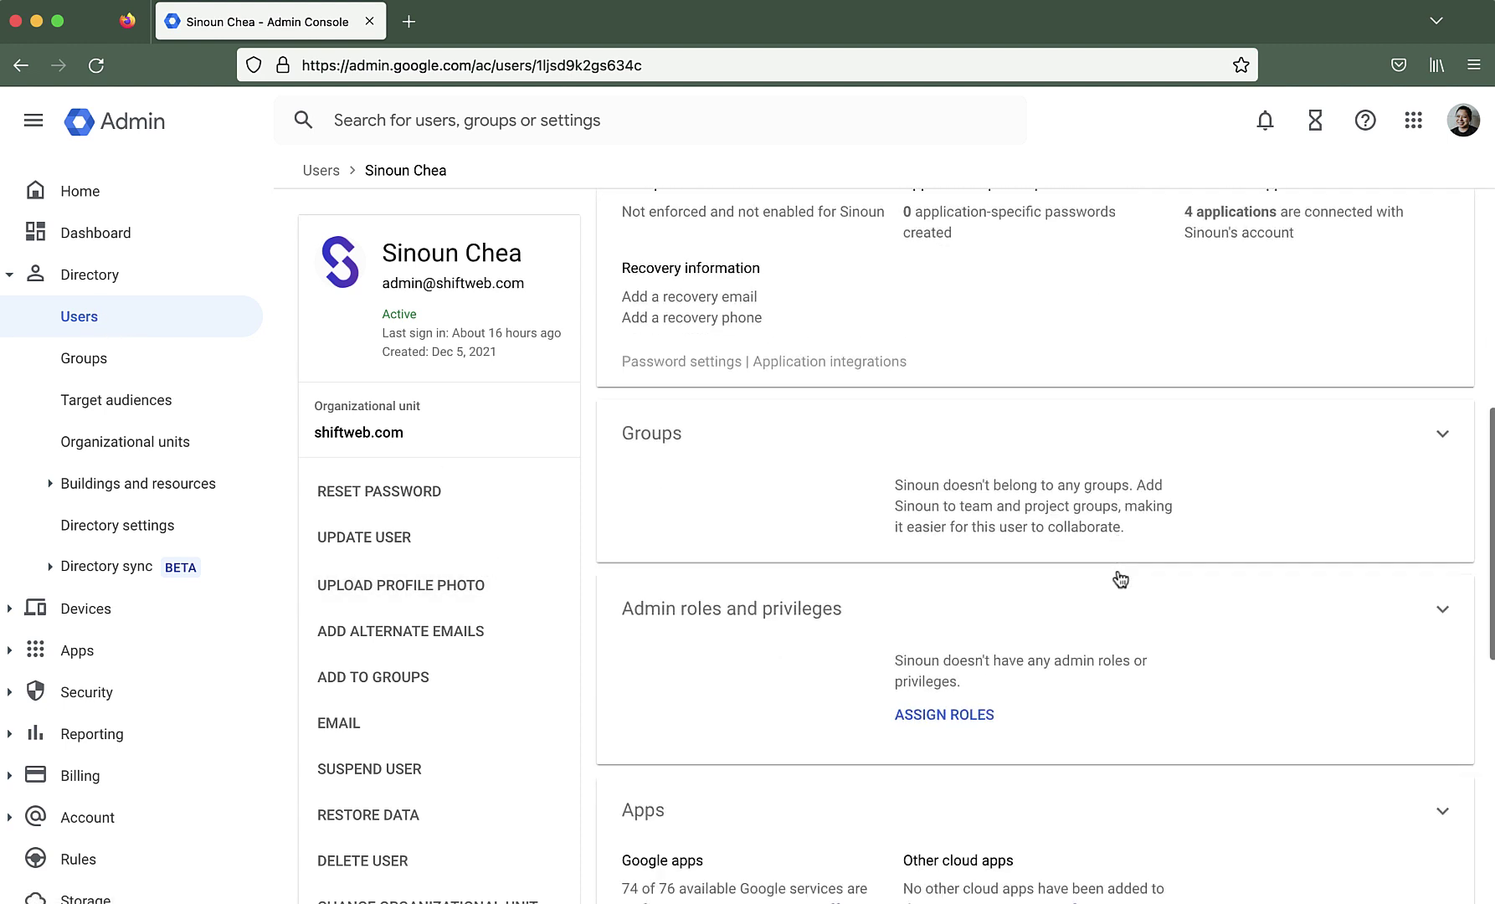
pyautogui.scroll(-4, 759, 503)
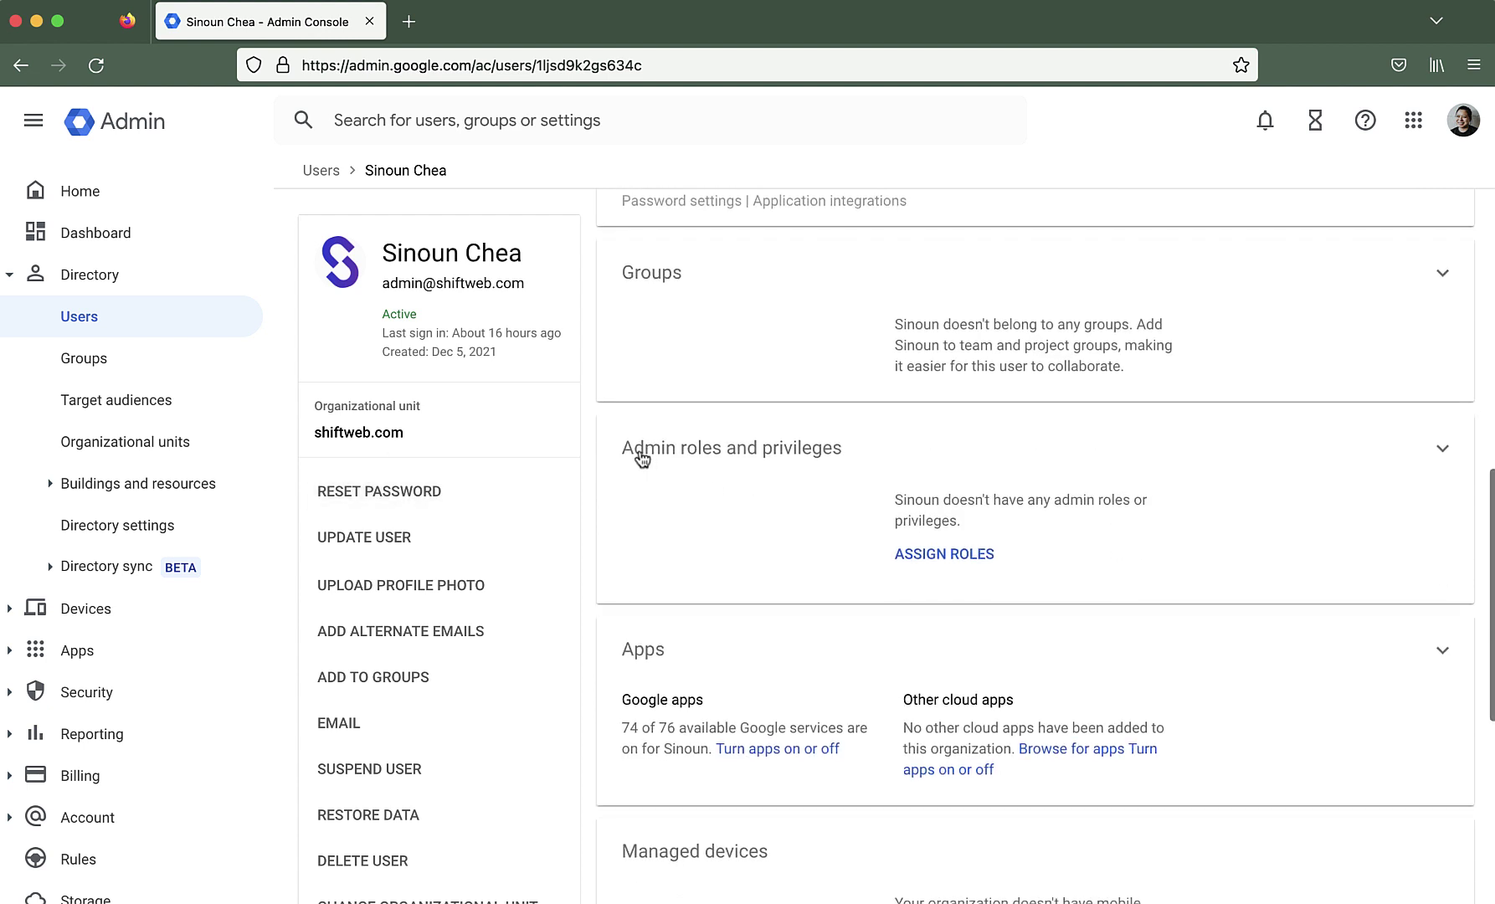
pyautogui.click(1445, 448)
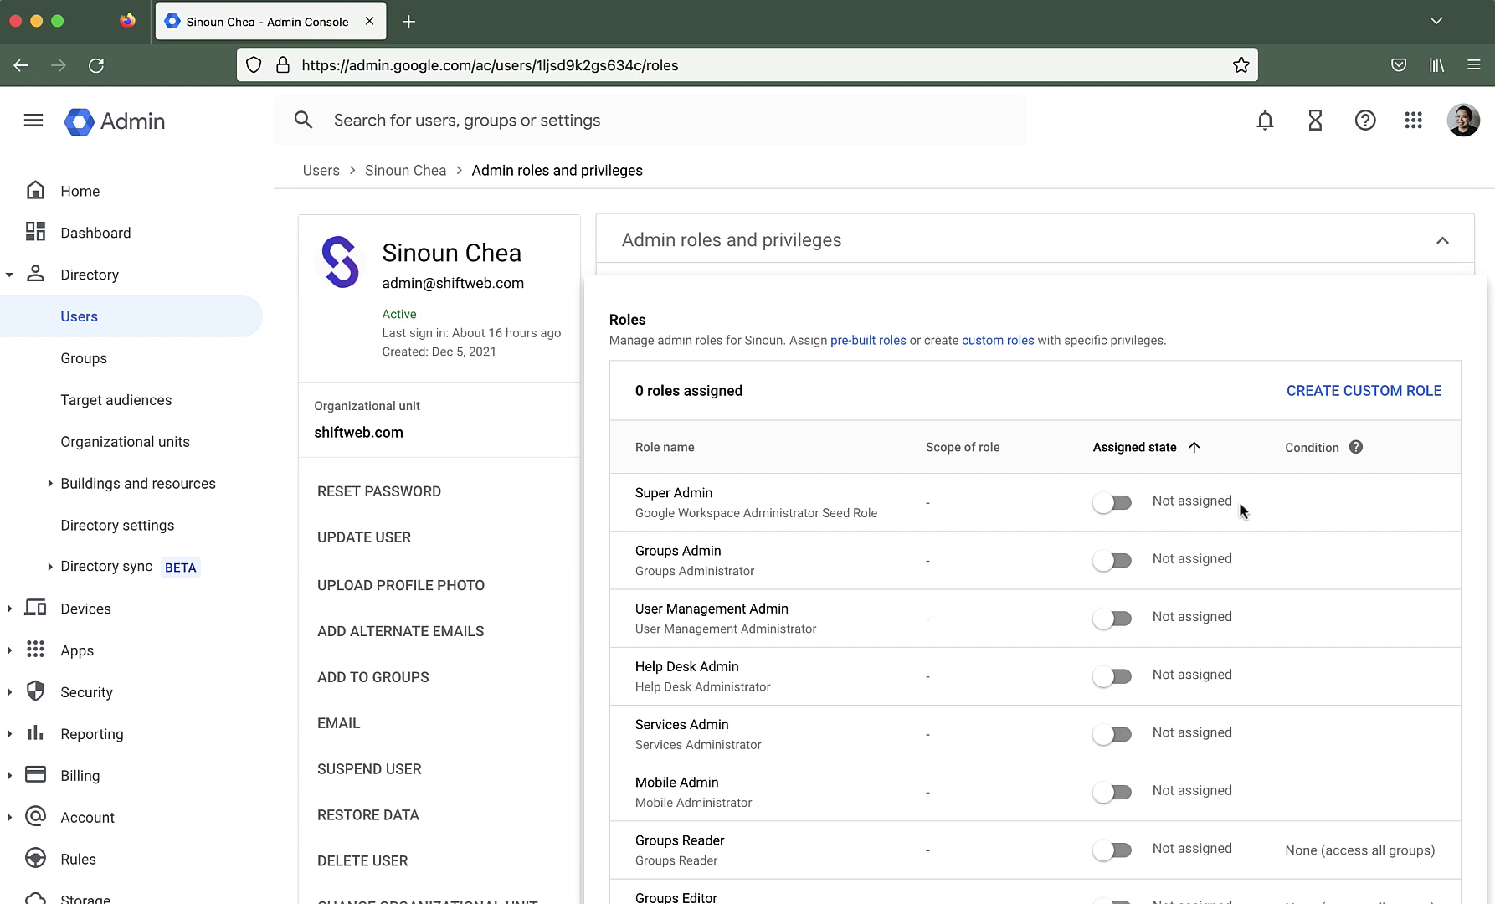
# Assign Super Admin, Groups, User Management, Help Desk, Services, Mobile, Groups Reader/Editor and Storage Admin roles
pyautogui.scroll(-3, 1239, 501)
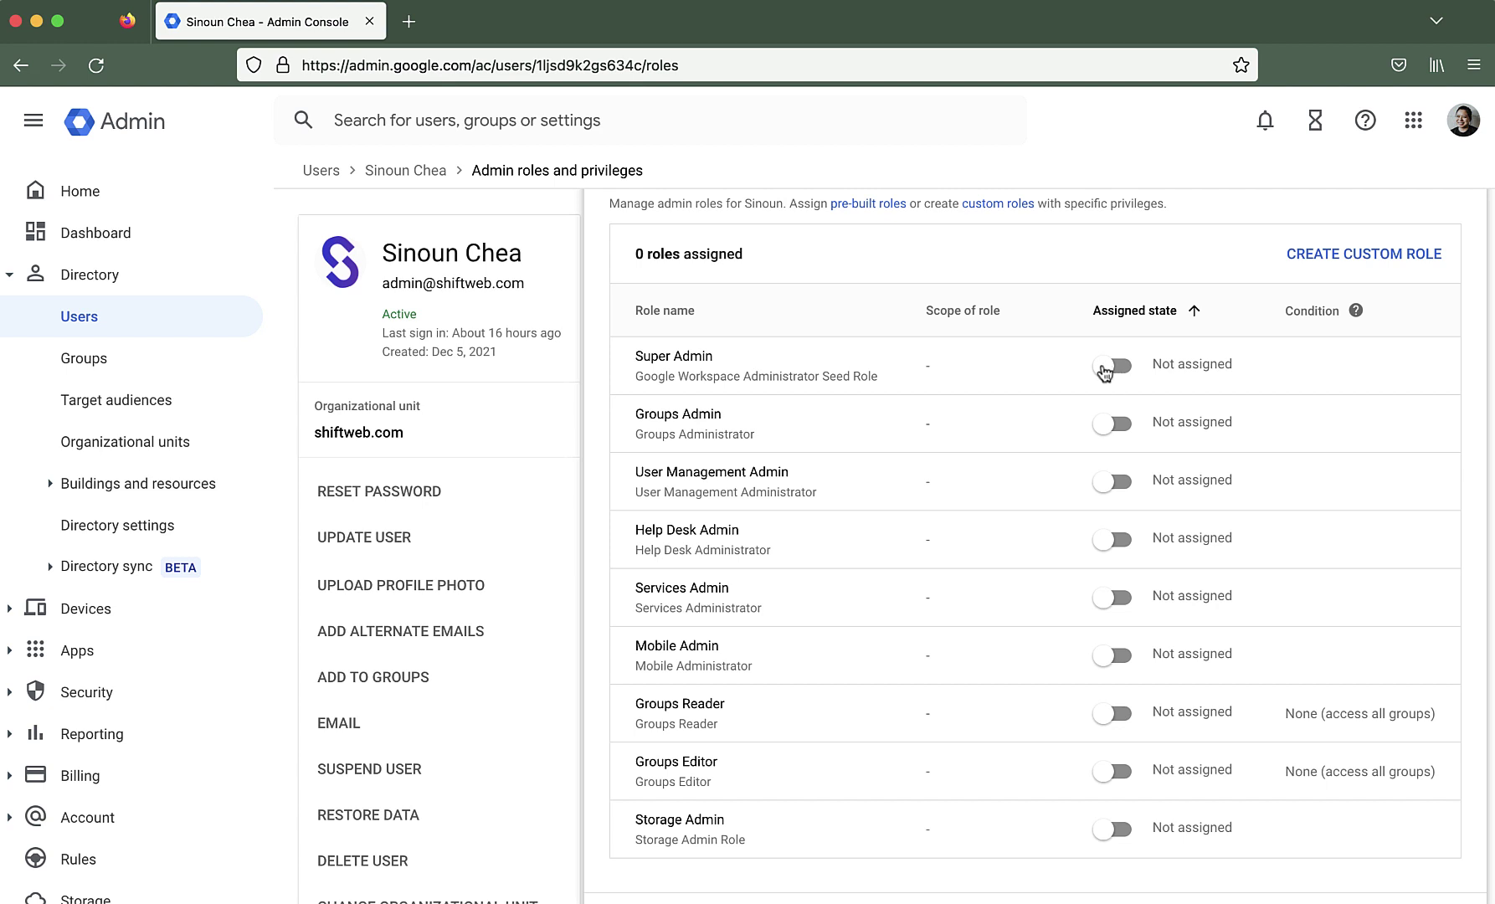
pyautogui.click(1107, 369)
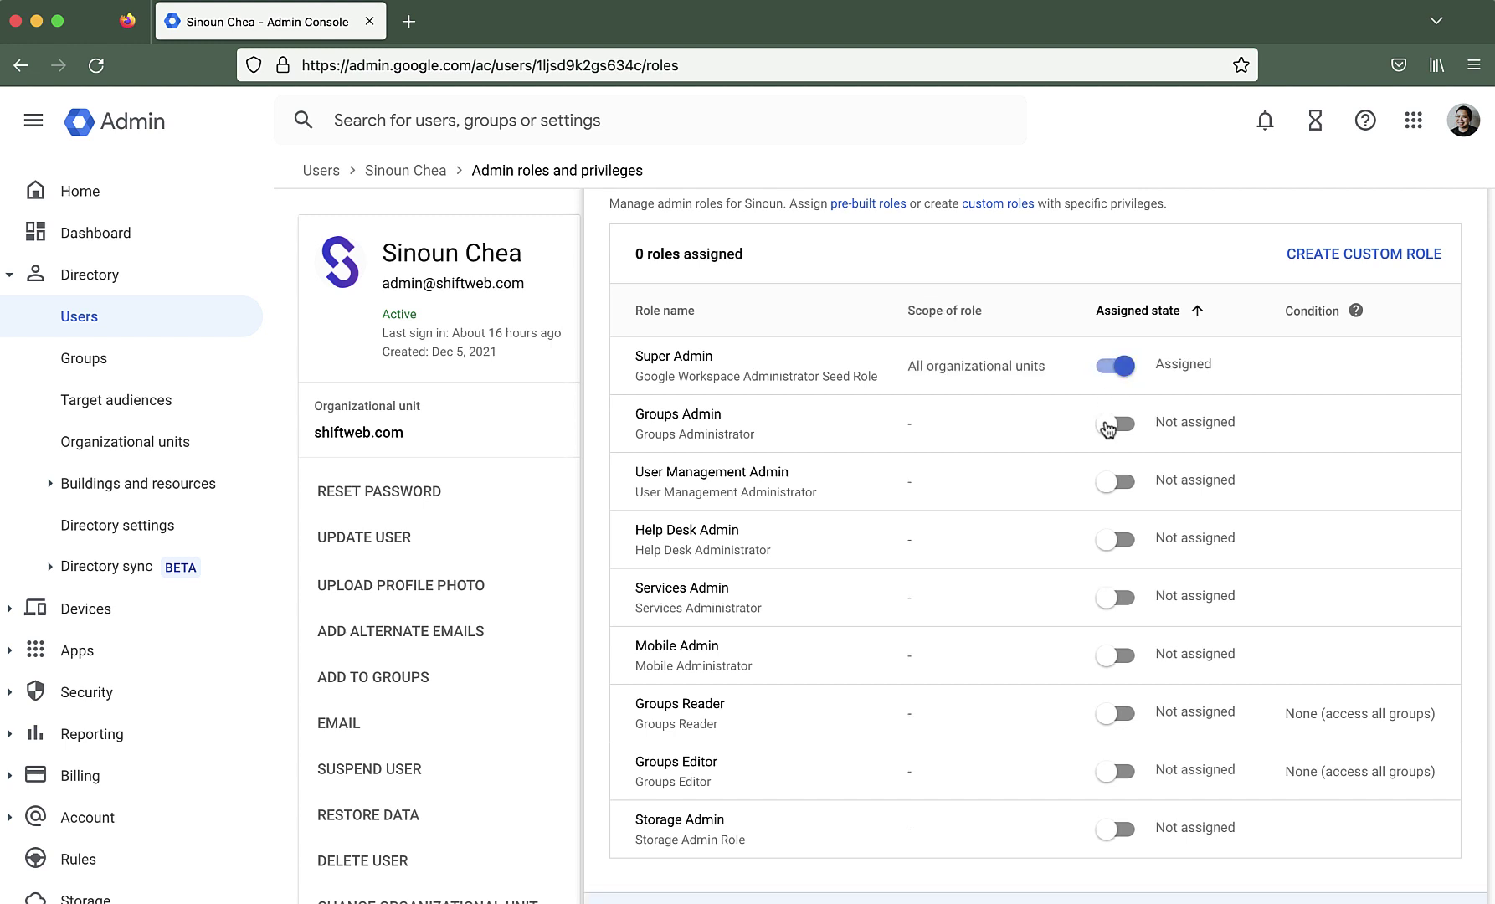
pyautogui.click(1108, 424)
pyautogui.click(1110, 487)
pyautogui.click(1110, 553)
pyautogui.click(1110, 614)
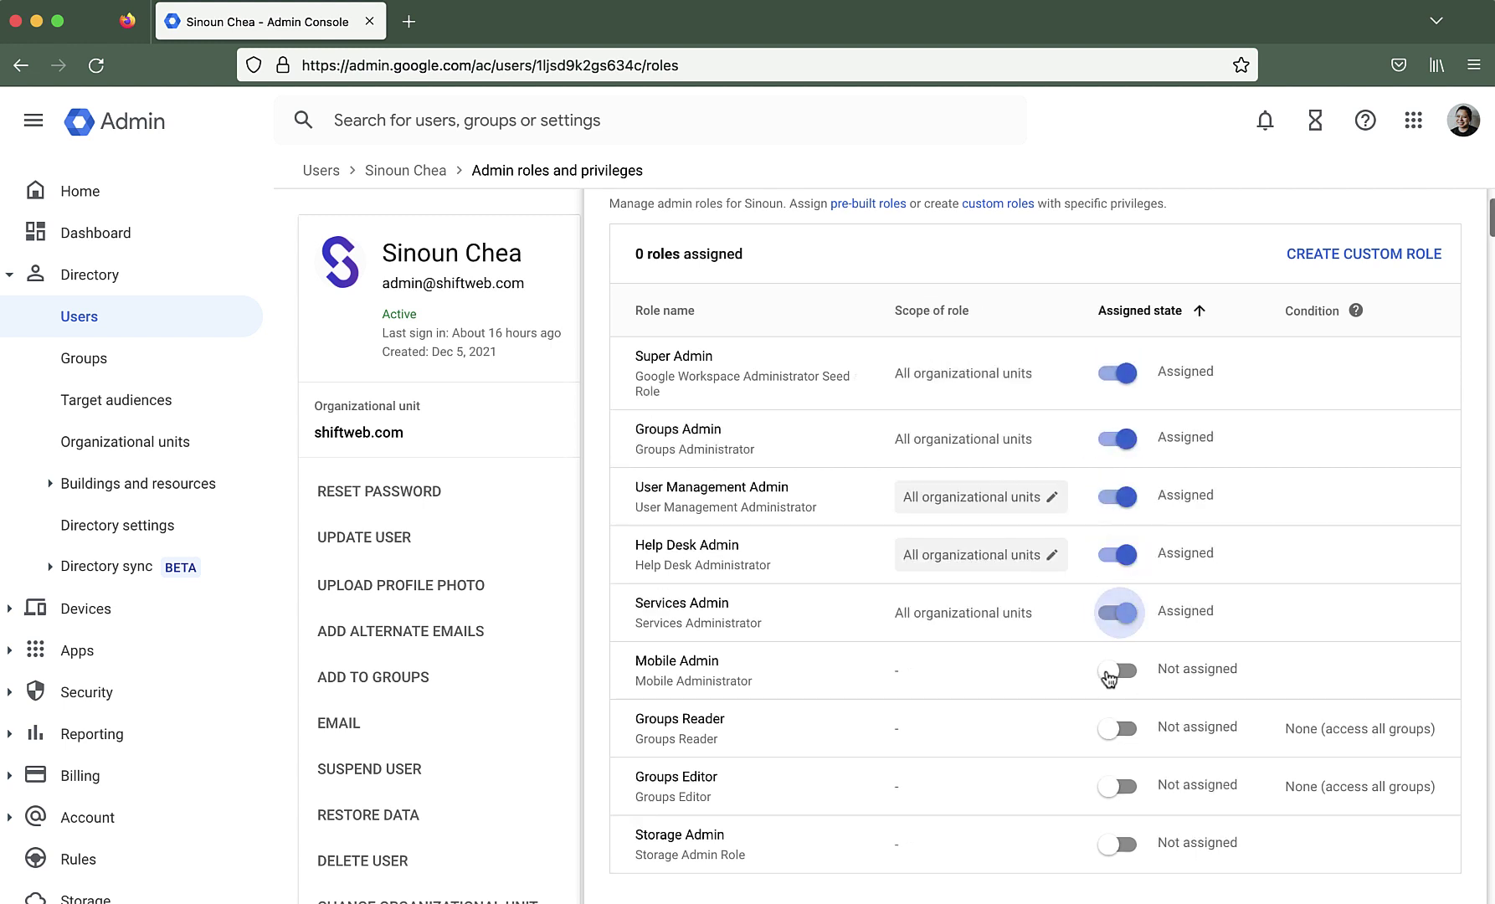
pyautogui.click(1109, 672)
pyautogui.click(1111, 729)
pyautogui.click(1108, 787)
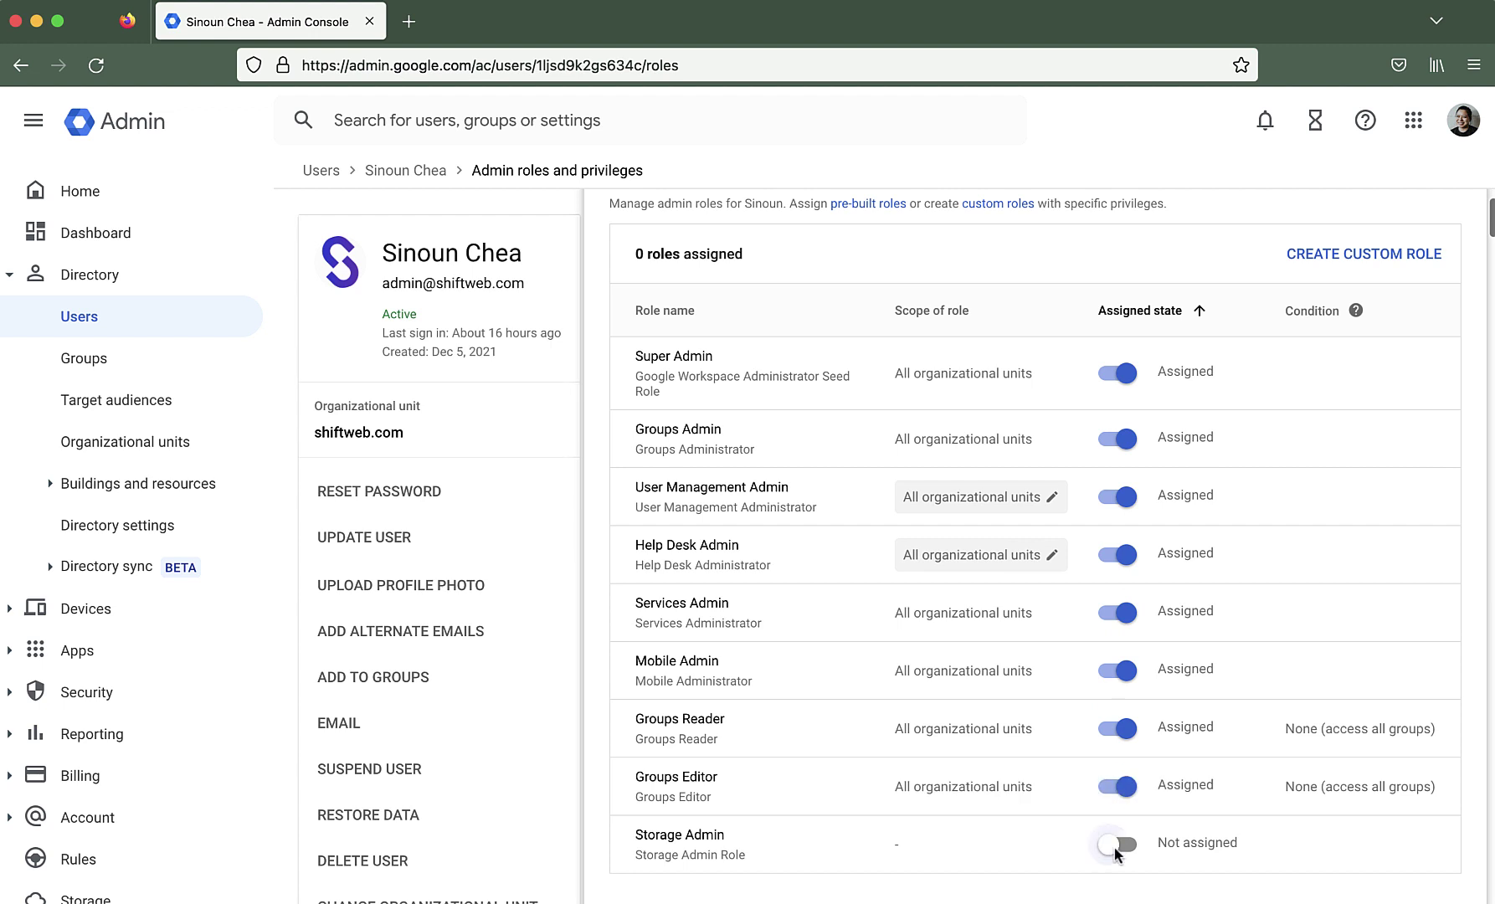
pyautogui.click(1109, 846)
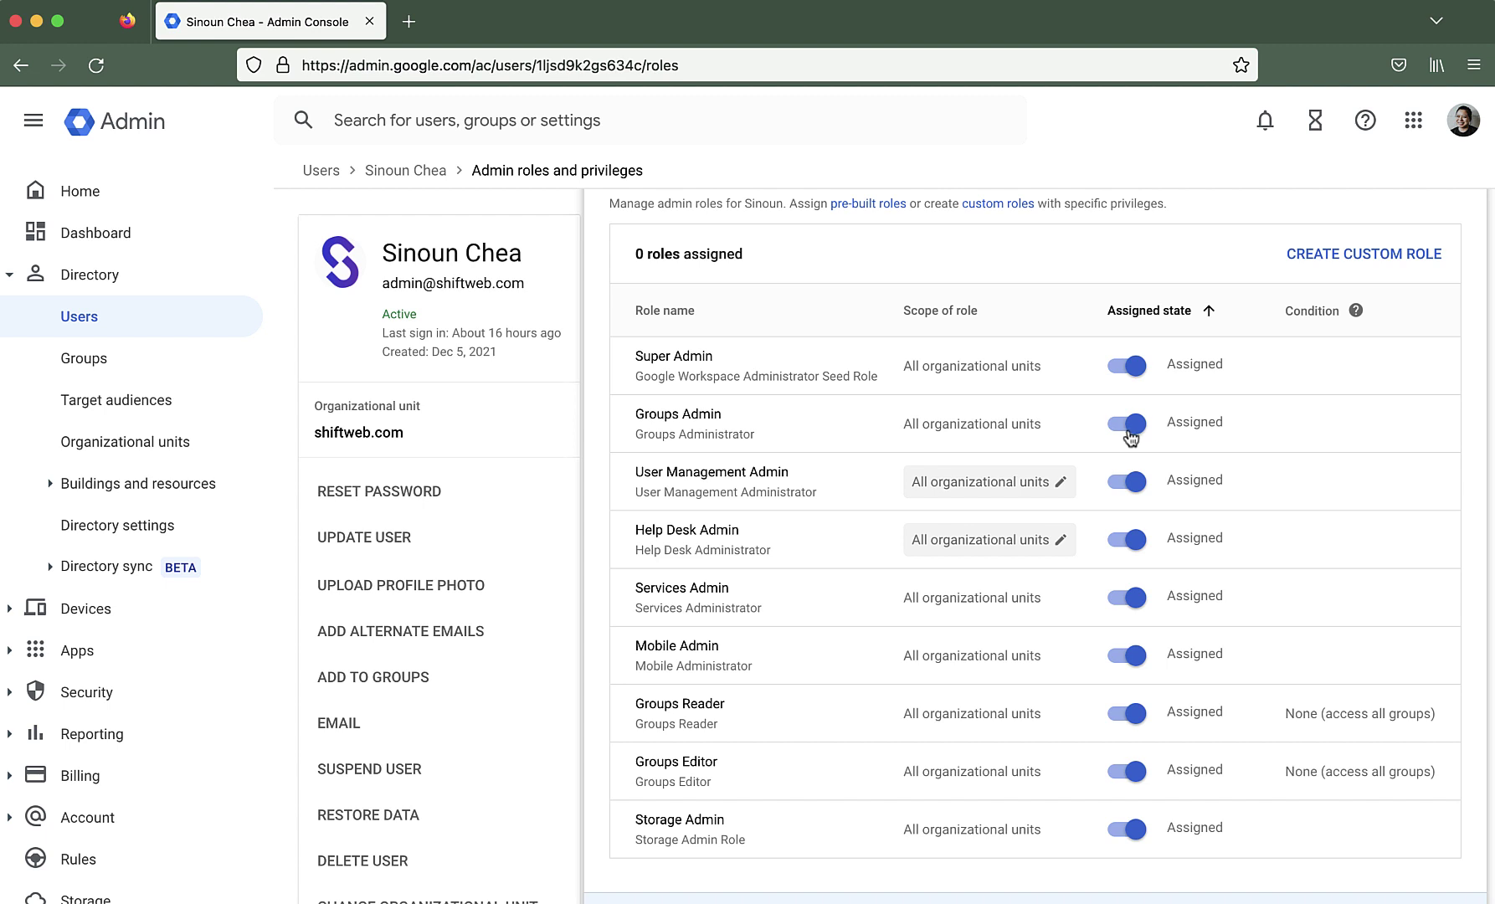
pyautogui.scroll(-10, 1149, 464)
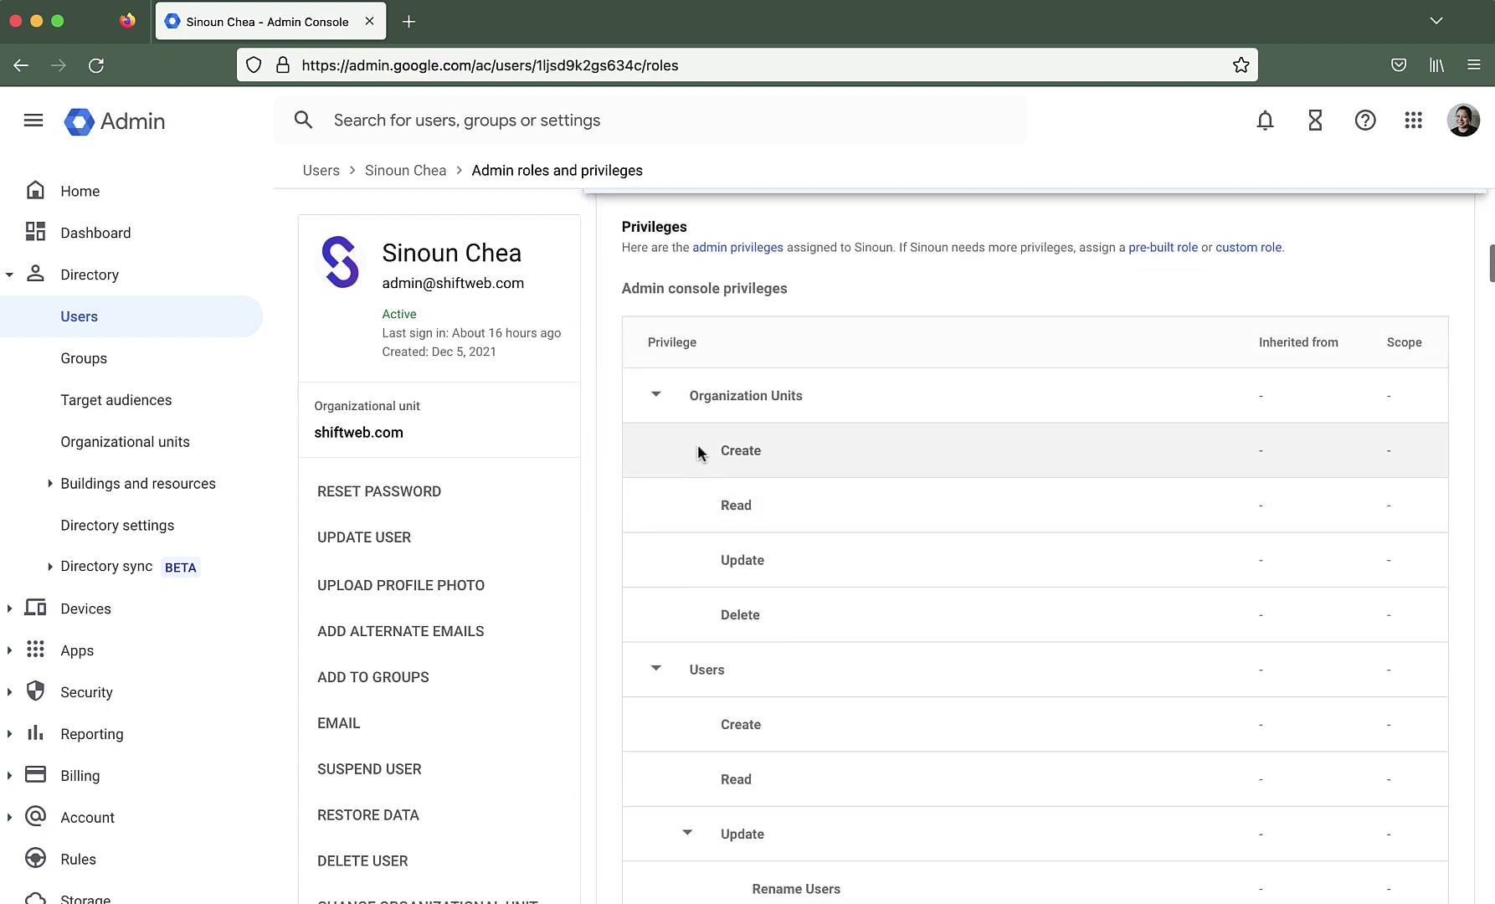
pyautogui.scroll(-8, 1138, 570)
pyautogui.scroll(-5, 1186, 559)
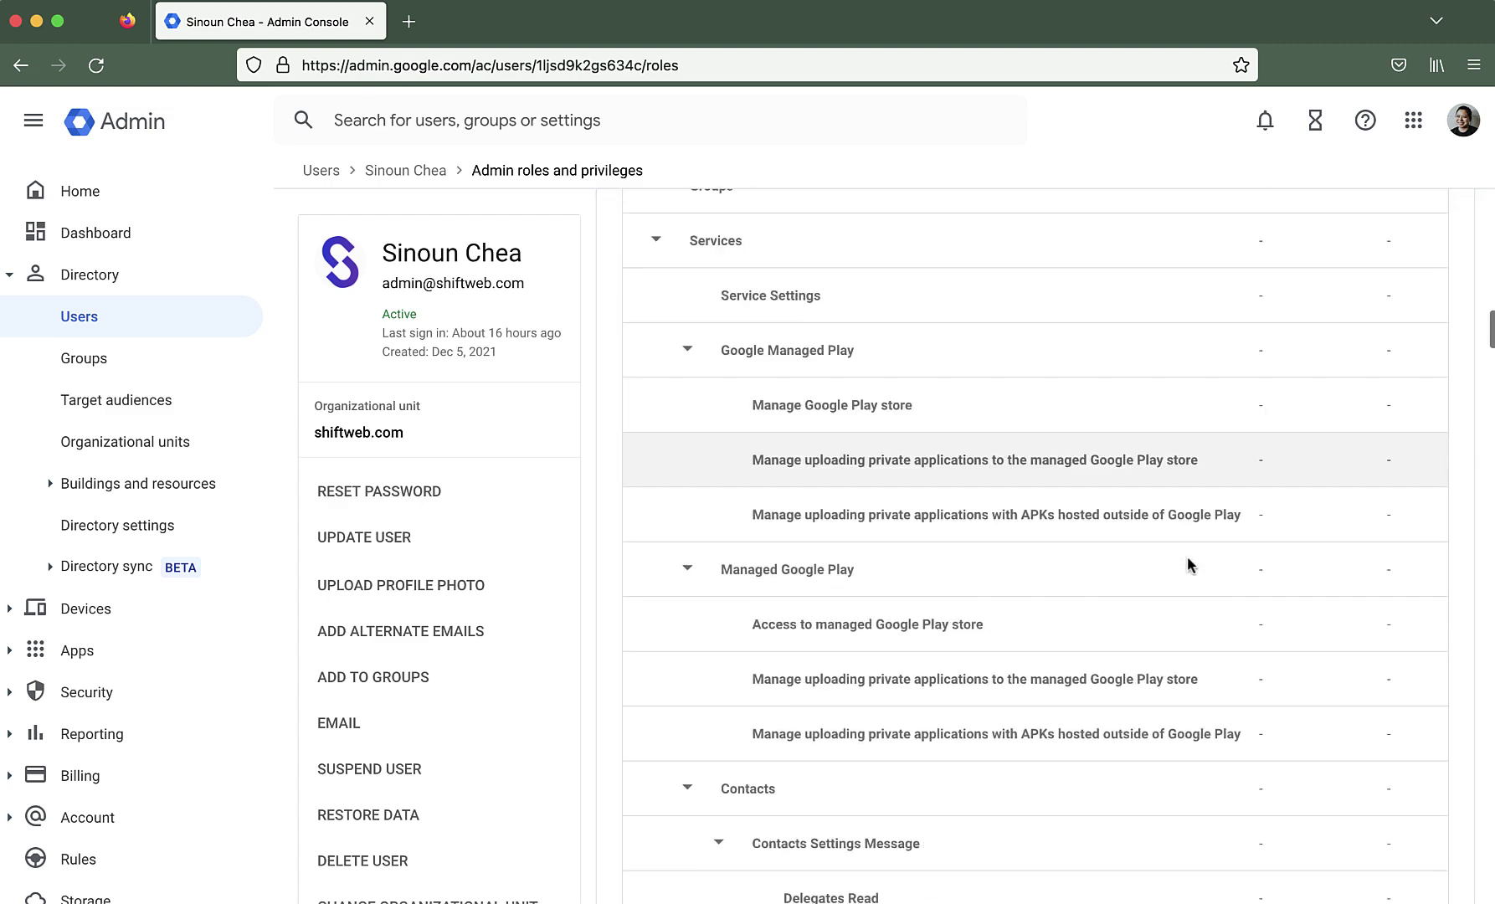
pyautogui.scroll(20, 1187, 556)
pyautogui.scroll(-2, 1191, 556)
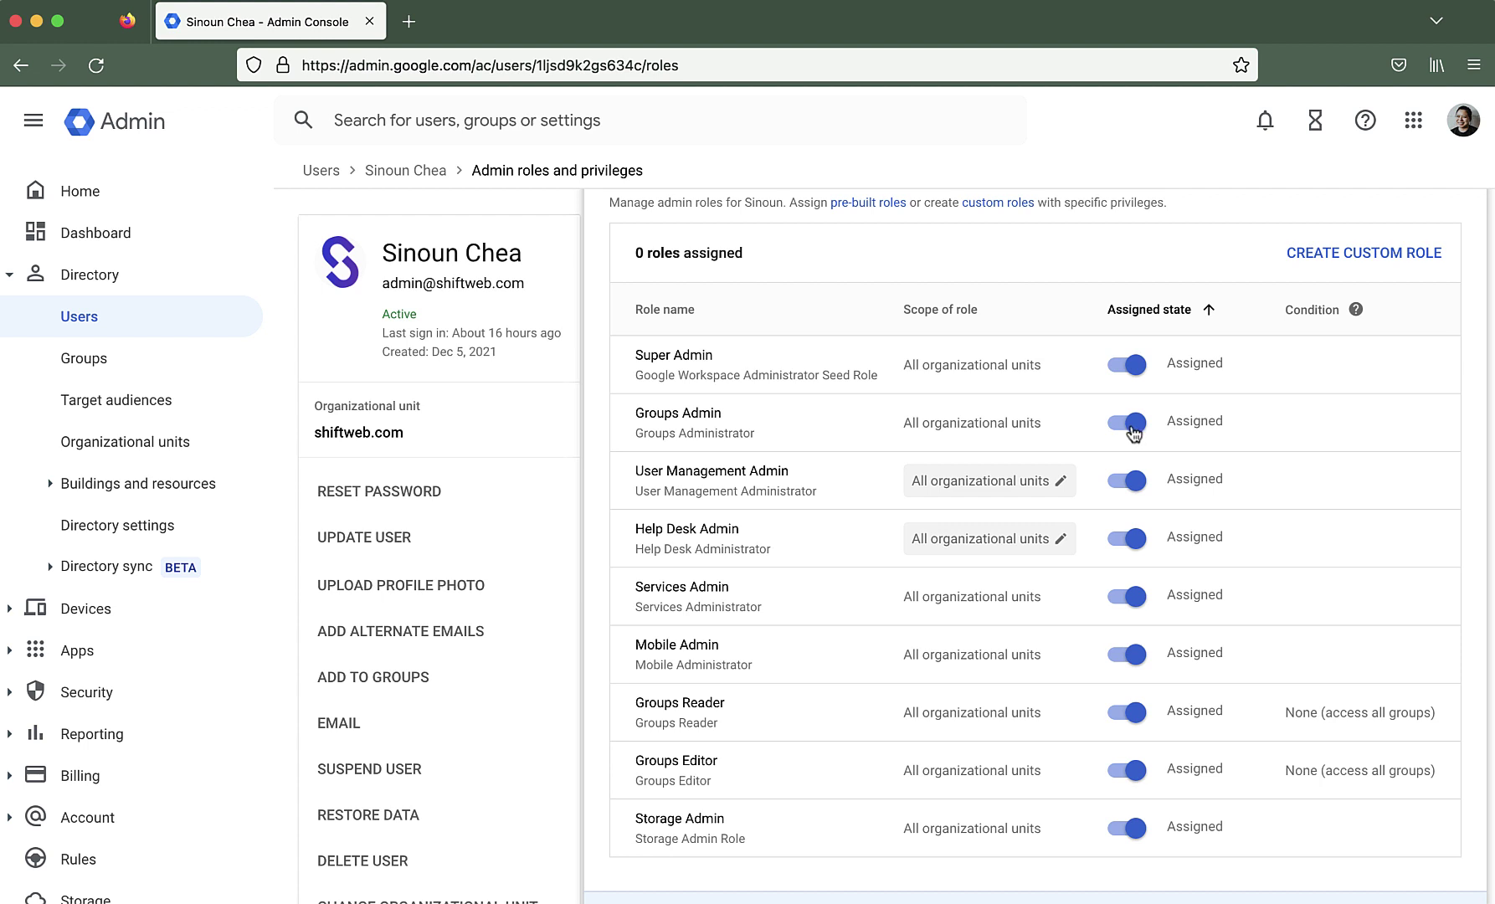
# Switch off all nine roles, Super Admin through Storage Admin, so each reads Not assigned
pyautogui.click(1134, 369)
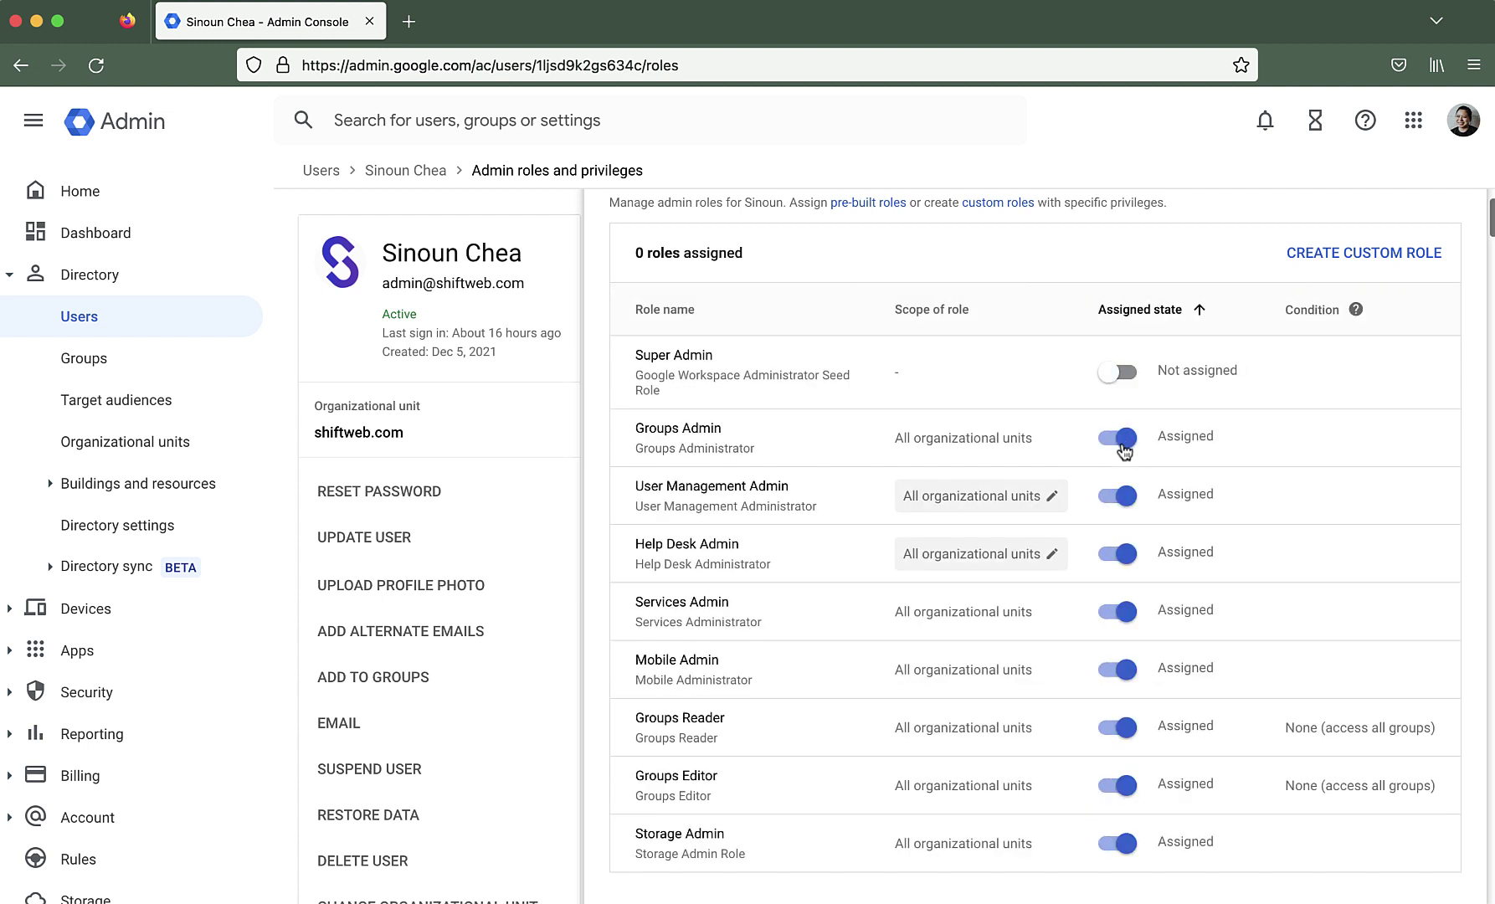
pyautogui.click(1120, 436)
pyautogui.click(1122, 495)
pyautogui.click(1122, 554)
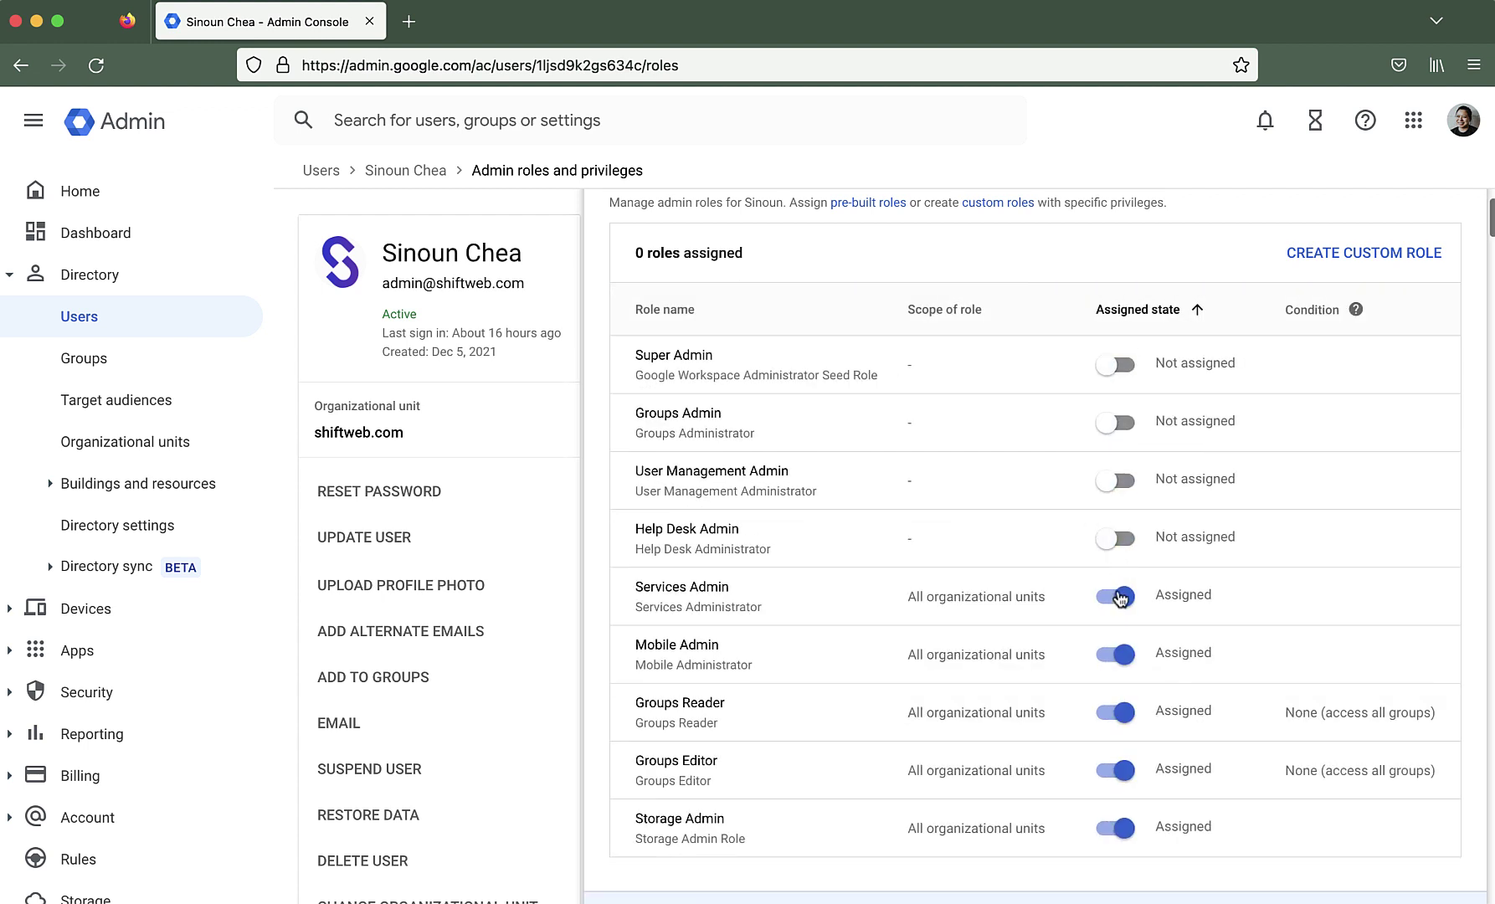
pyautogui.click(1117, 598)
pyautogui.click(1117, 654)
pyautogui.click(1124, 711)
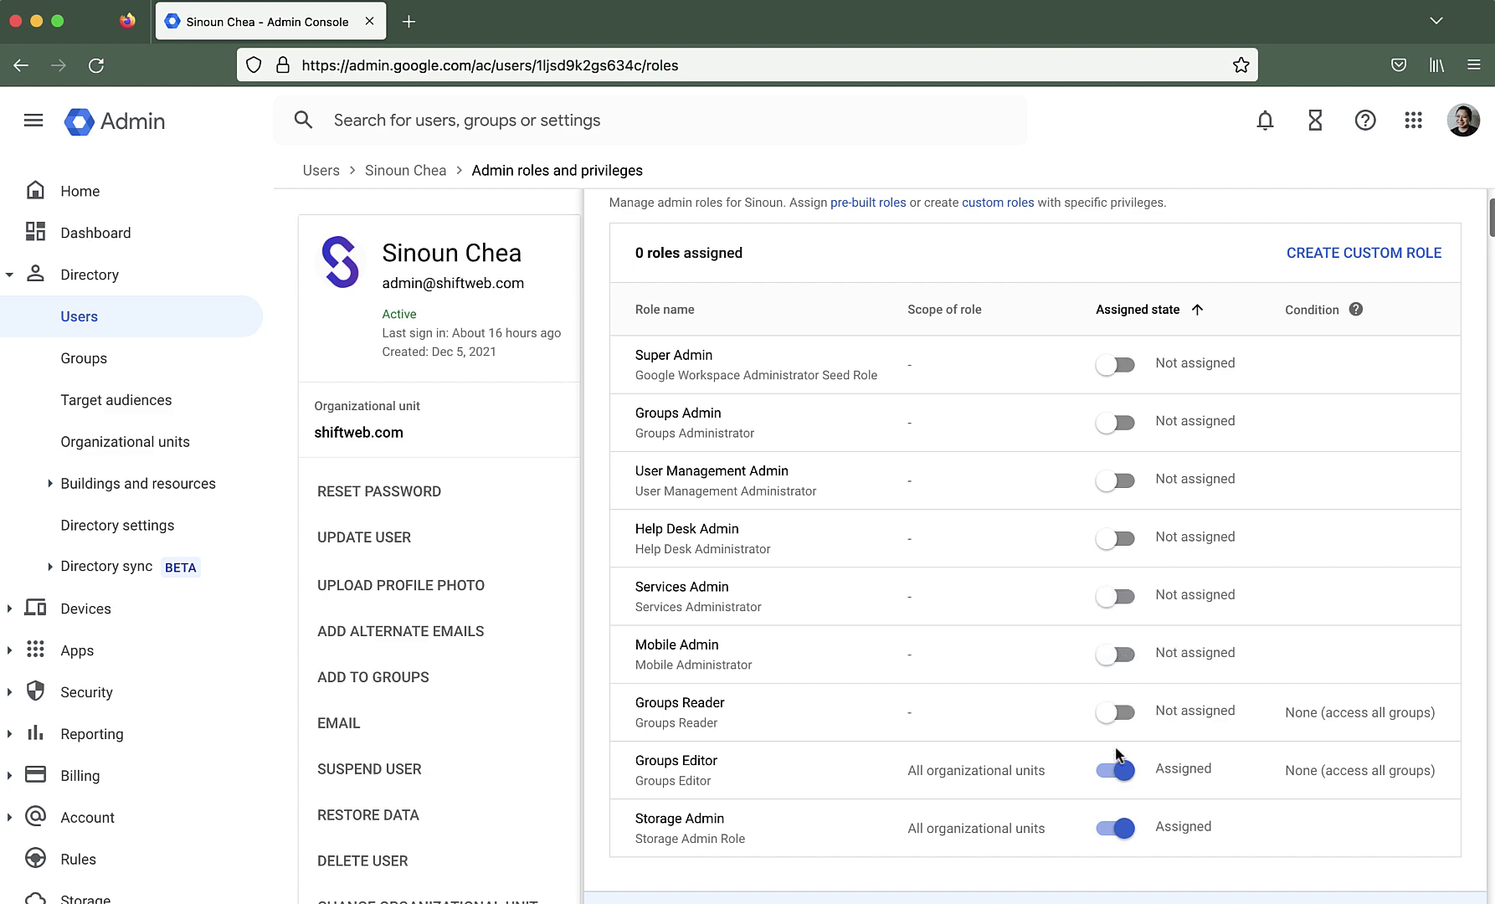
pyautogui.click(1117, 771)
pyautogui.click(1117, 828)
pyautogui.scroll(-2, 1205, 530)
pyautogui.scroll(-17, 1205, 534)
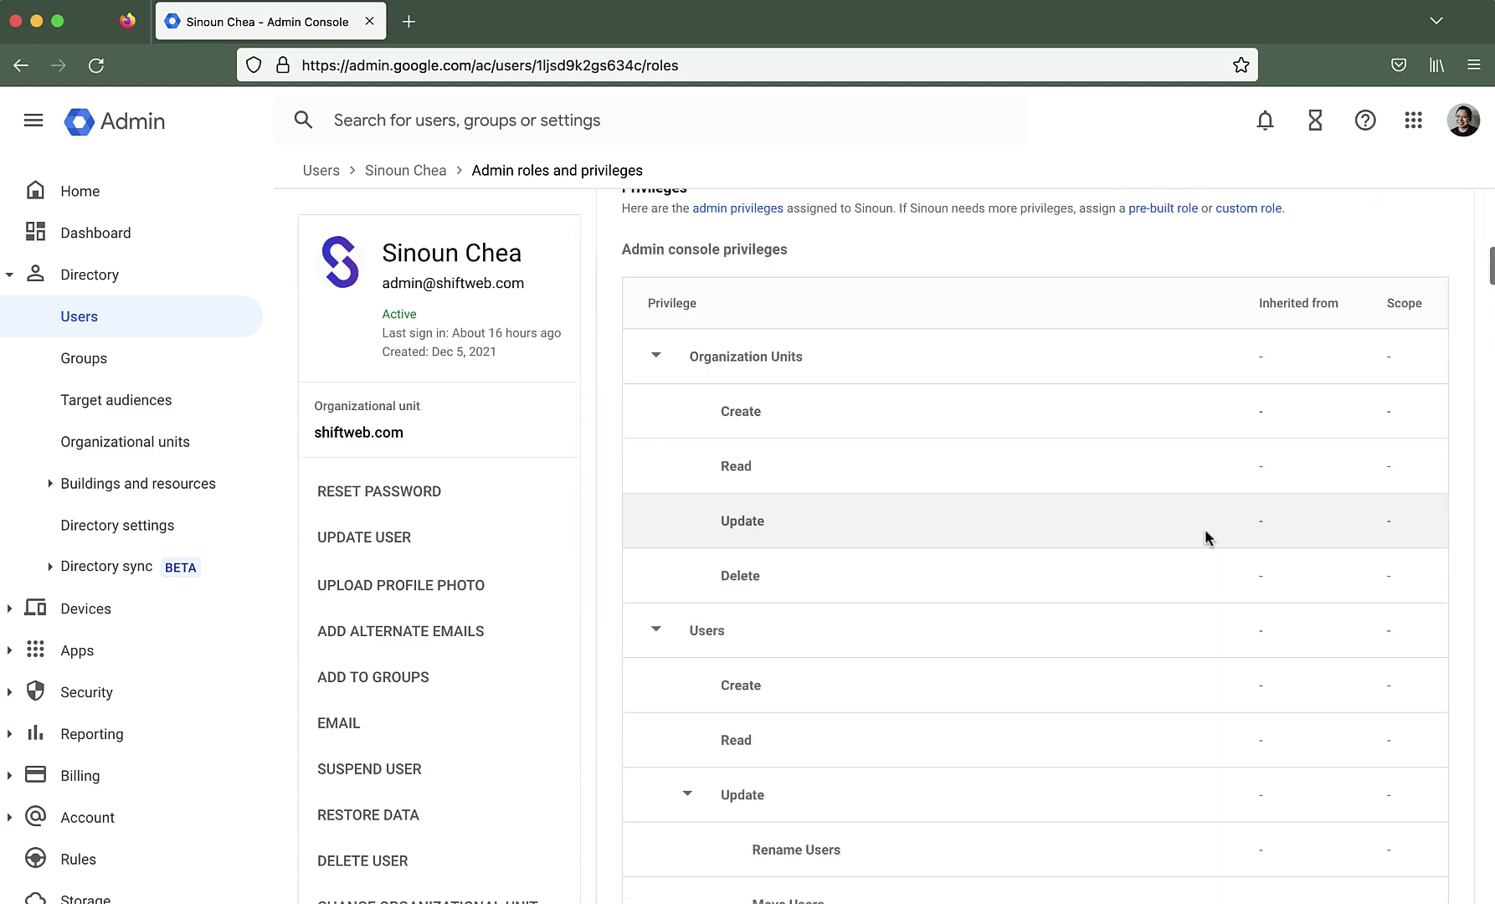
pyautogui.scroll(20, 1205, 529)
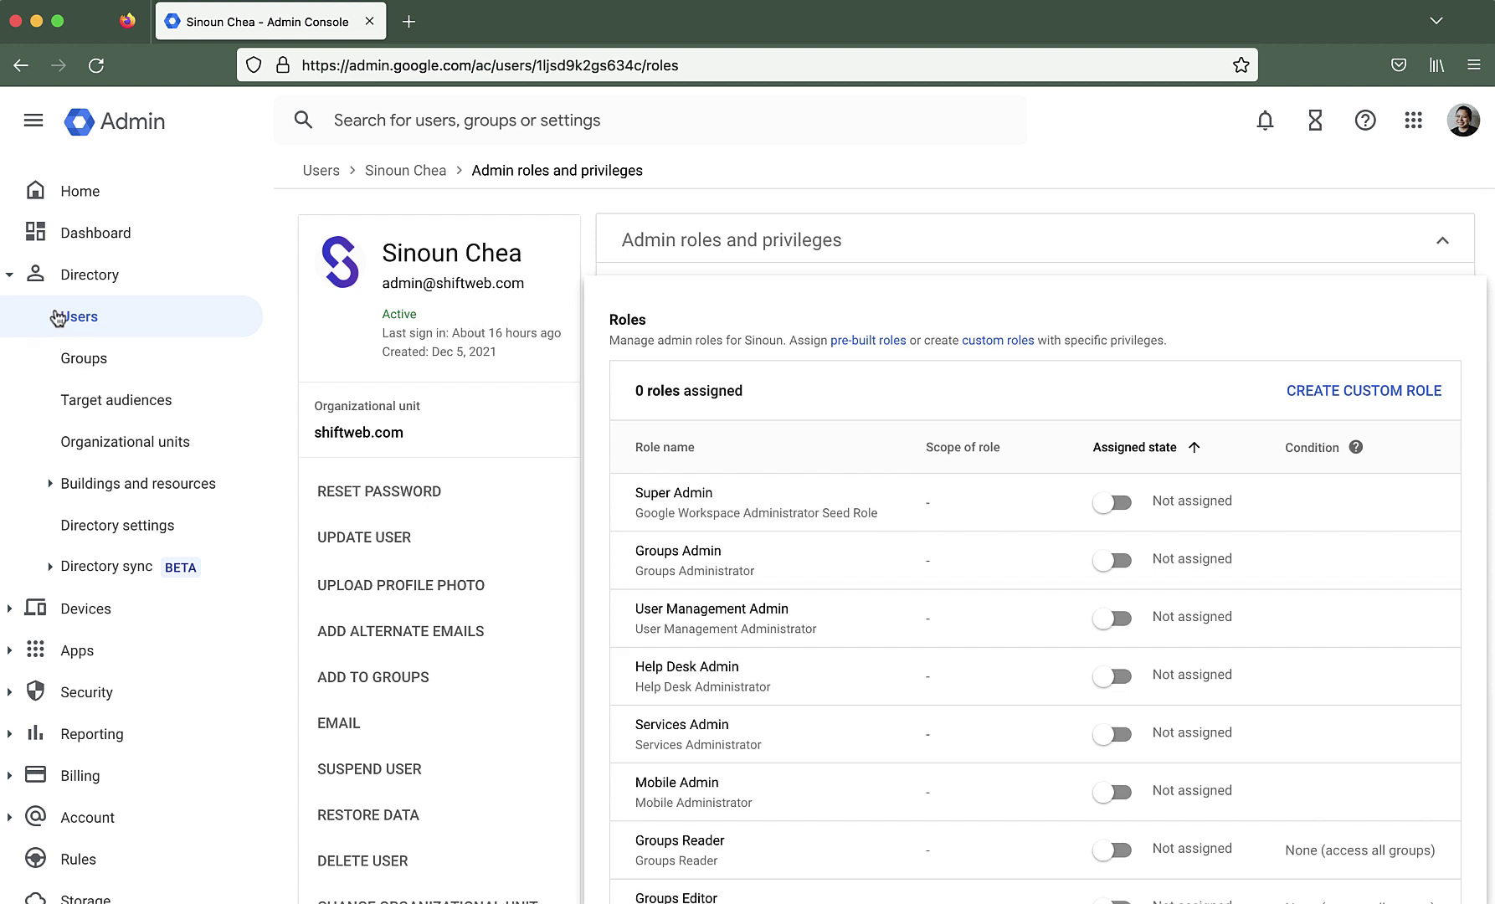
# Return to the shiftweb.com Admin console home page
pyautogui.click(84, 194)
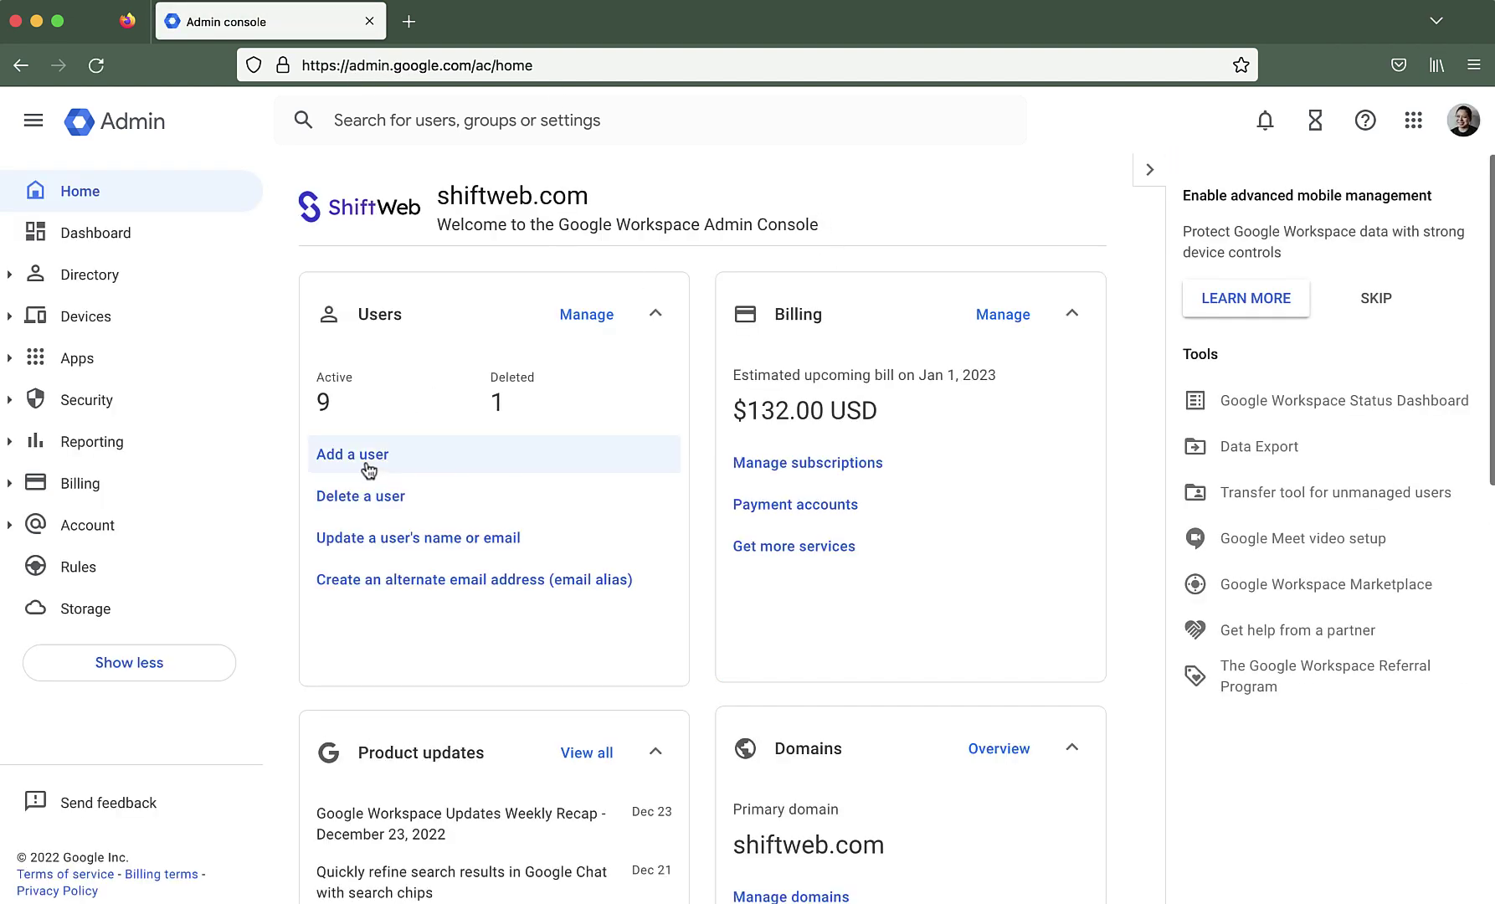
pyautogui.click(369, 469)
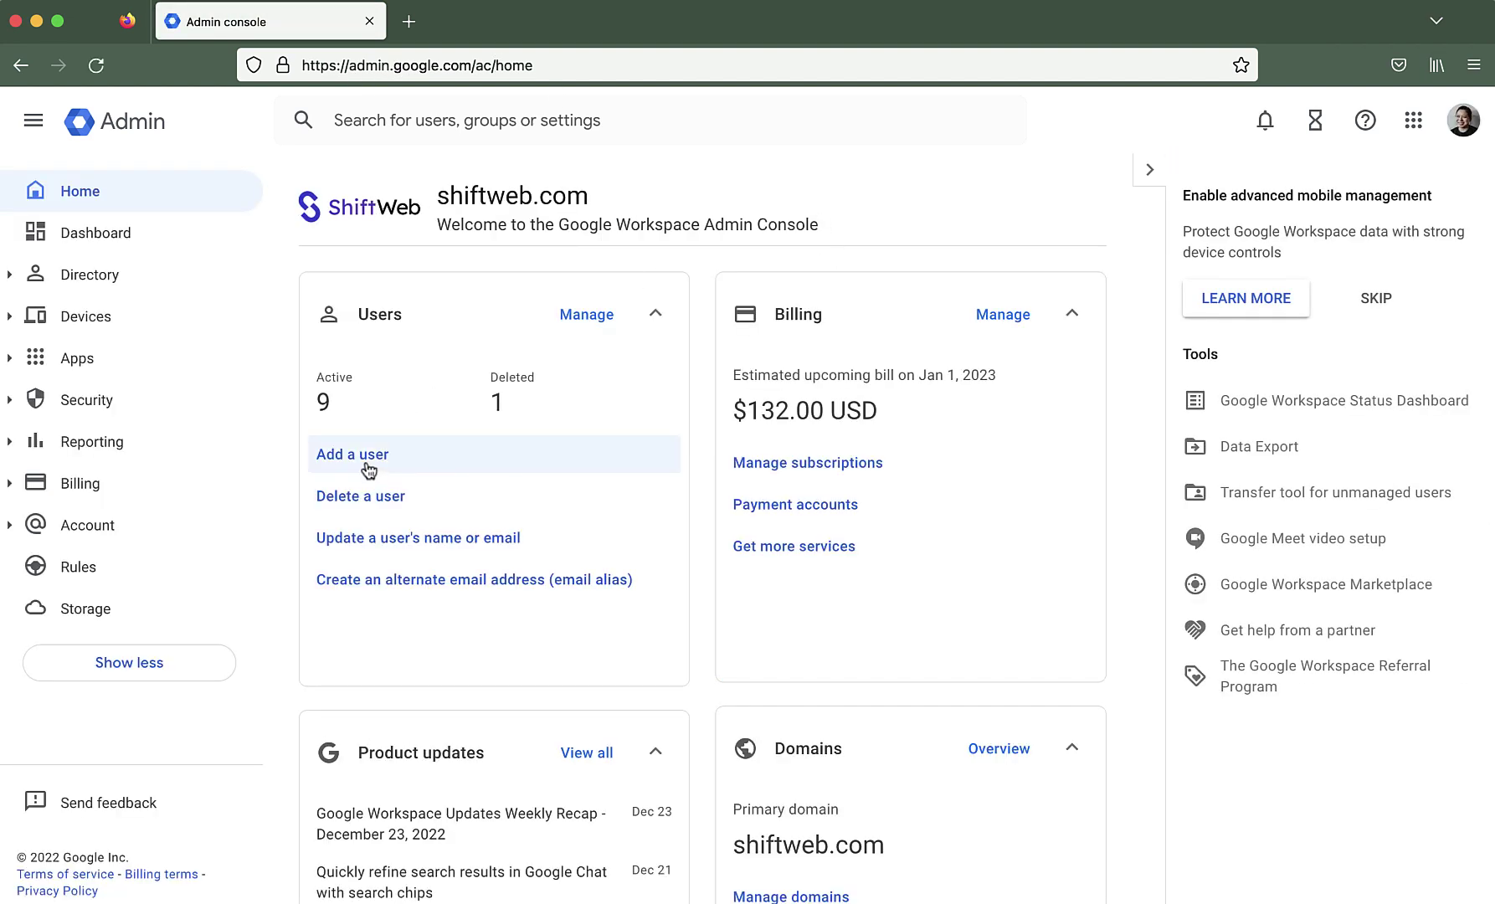